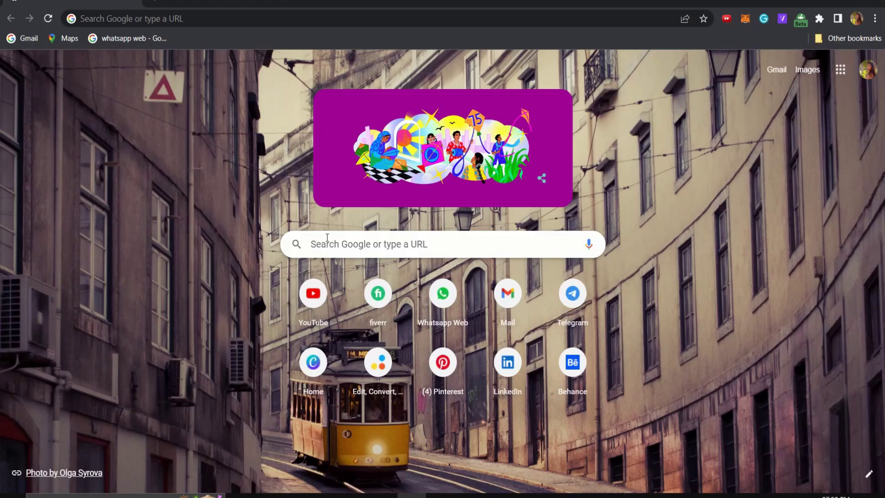
# Search Google for 'unsplash' and open the Unsplash website from the results.
pyautogui.click(345, 237)
pyautogui.write('un')
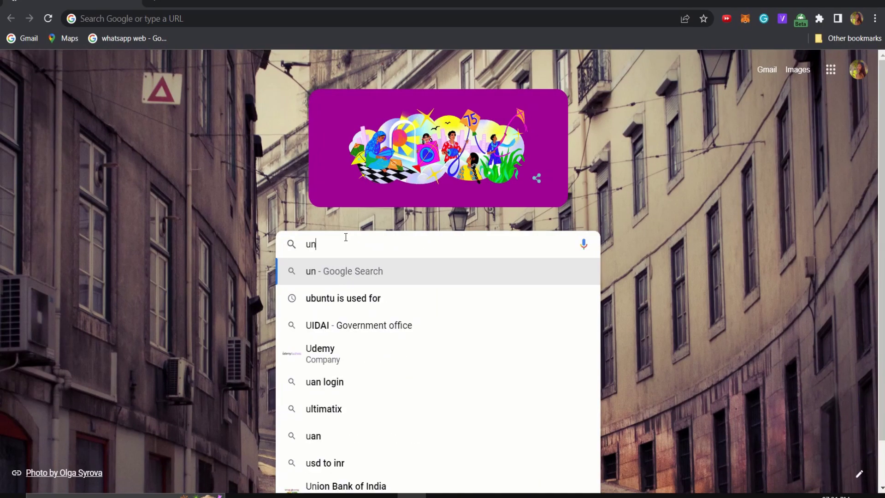
pyautogui.write('splash')
pyautogui.press('Return')
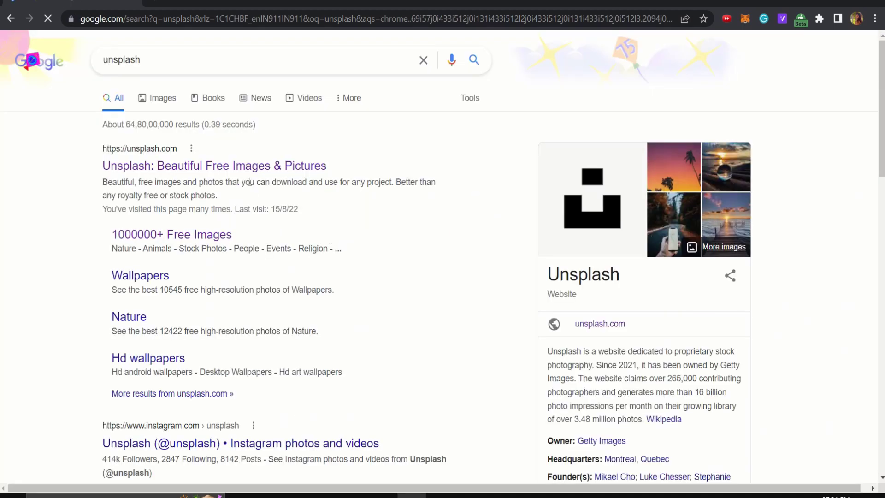
pyautogui.click(220, 166)
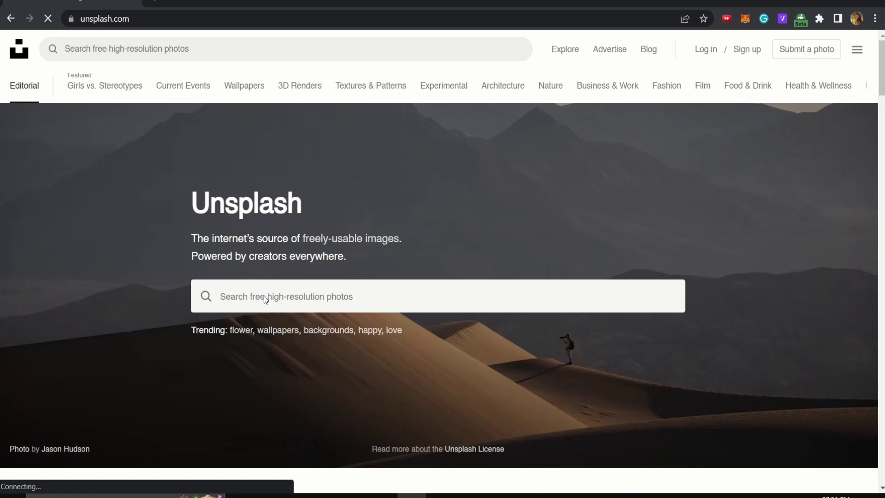
# Search Unsplash for 'fashion model' photos.
pyautogui.click(271, 296)
pyautogui.write('fa')
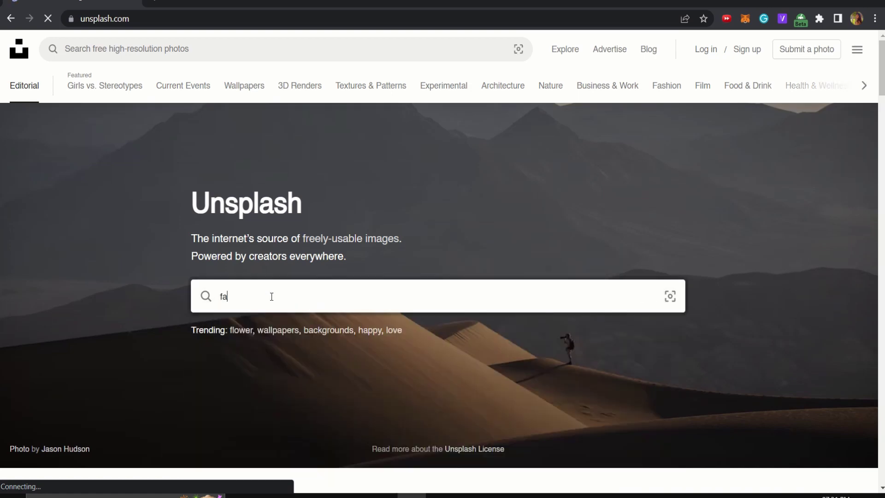
pyautogui.write('shion ')
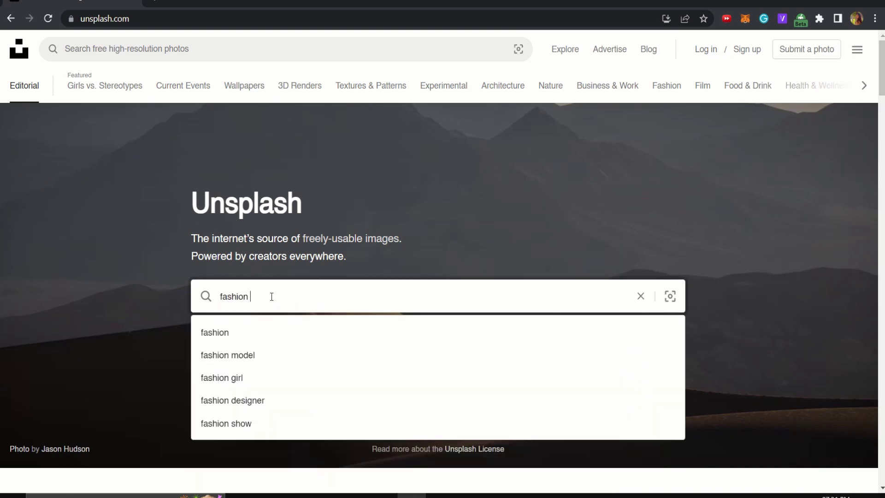
pyautogui.write('model')
pyautogui.press('Return')
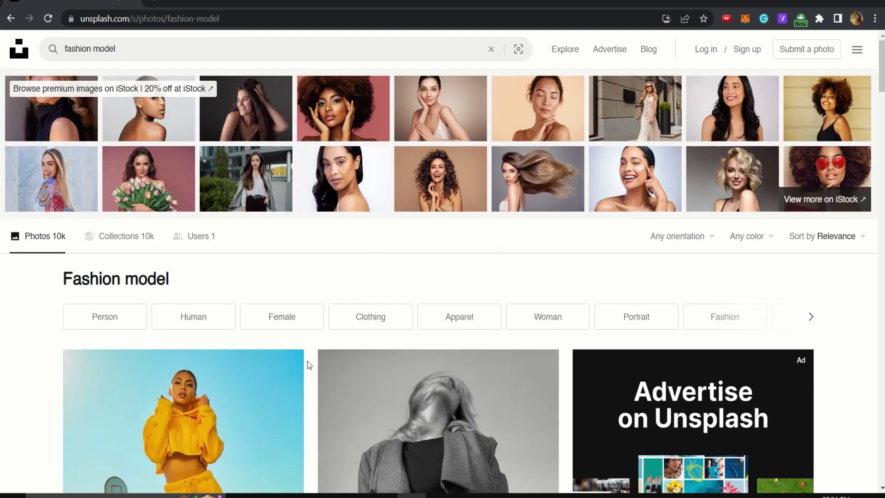
# Find the blue lace dress photo in the results and download it free.
pyautogui.scroll(-5, 307, 362)
pyautogui.scroll(-2, 308, 365)
pyautogui.scroll(-3, 307, 365)
pyautogui.scroll(-8, 307, 365)
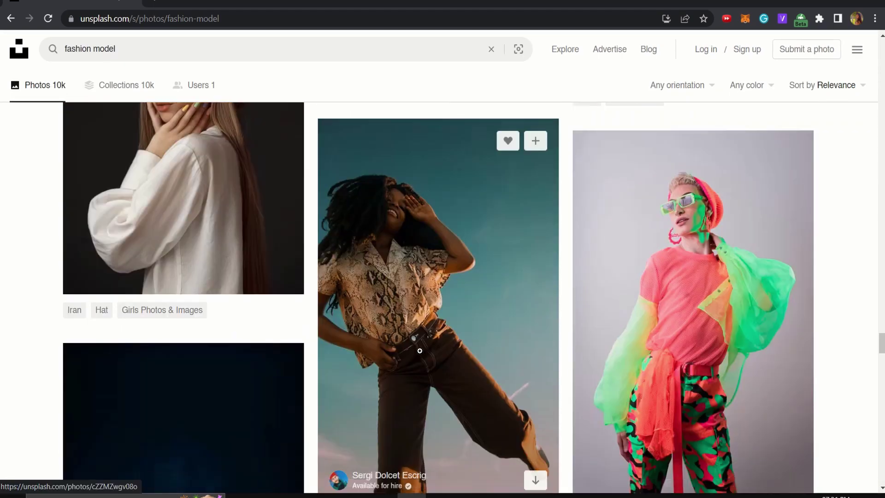
pyautogui.scroll(-4, 420, 351)
pyautogui.scroll(-3, 419, 351)
pyautogui.scroll(-1, 420, 351)
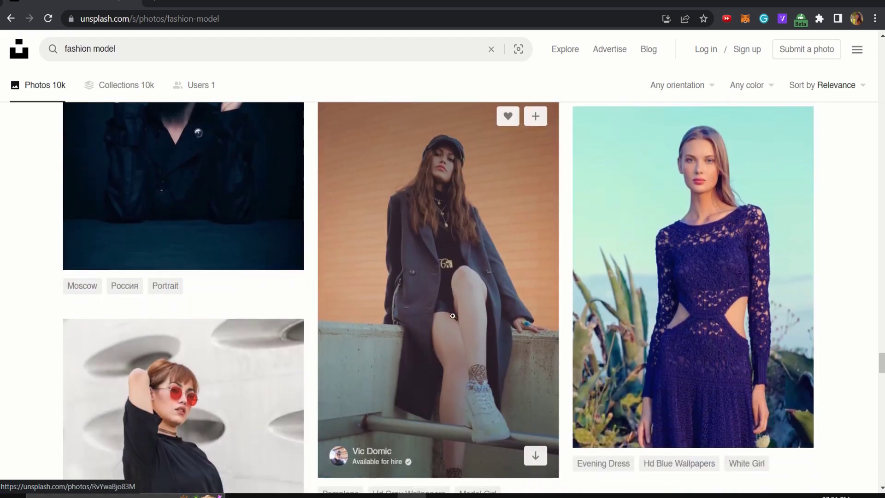
pyautogui.click(680, 250)
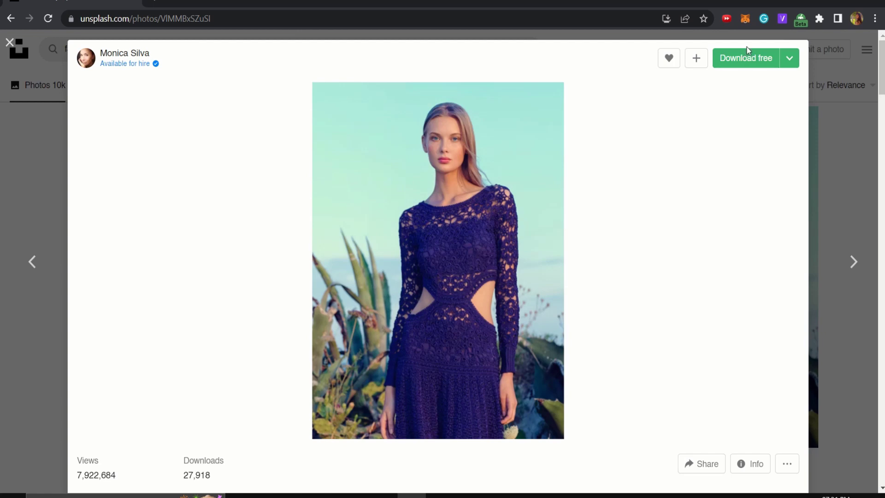
pyautogui.click(750, 57)
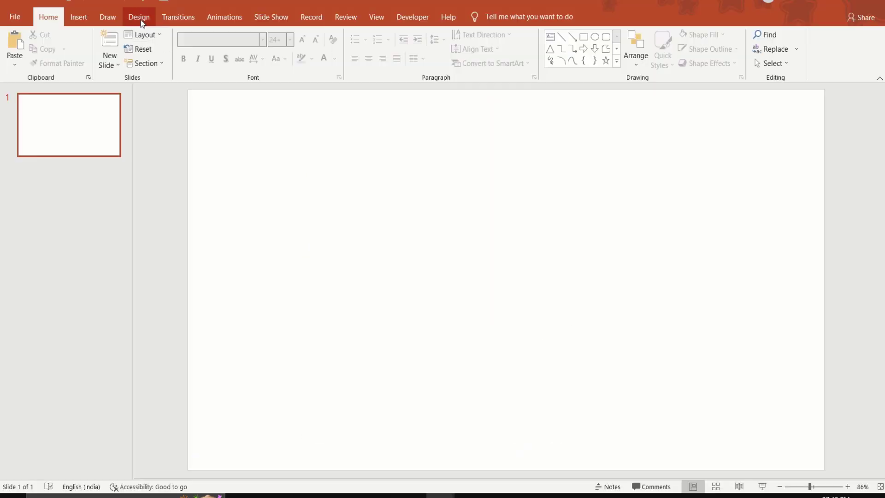
# Use Custom Slide Size to make the slide portrait, 19.05 cm wide by 33.867 cm tall.
pyautogui.click(141, 18)
pyautogui.click(810, 55)
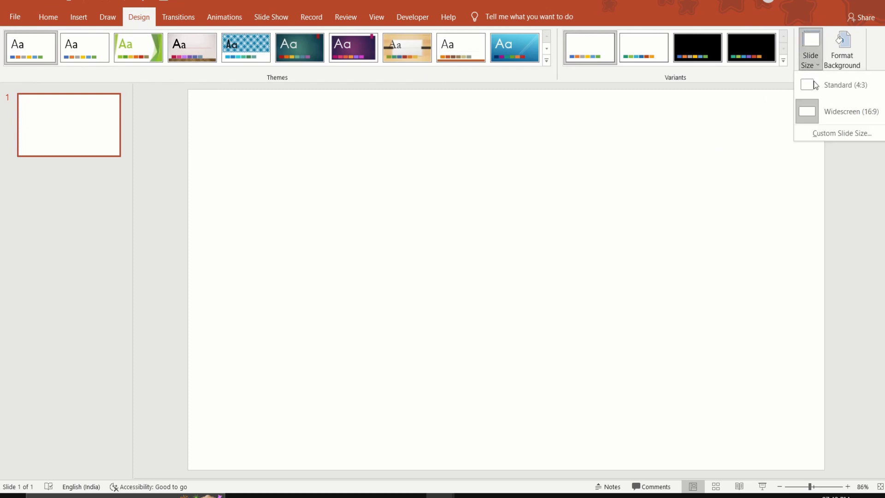
pyautogui.click(833, 134)
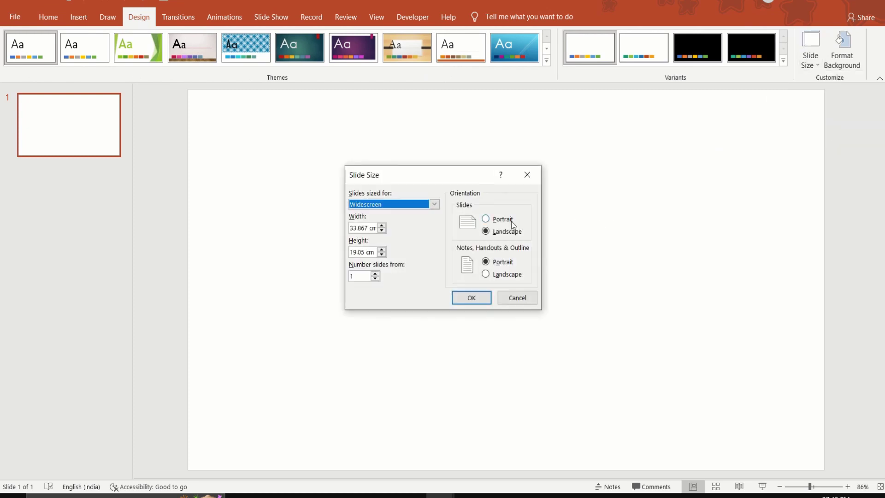
pyautogui.click(486, 219)
pyautogui.click(477, 297)
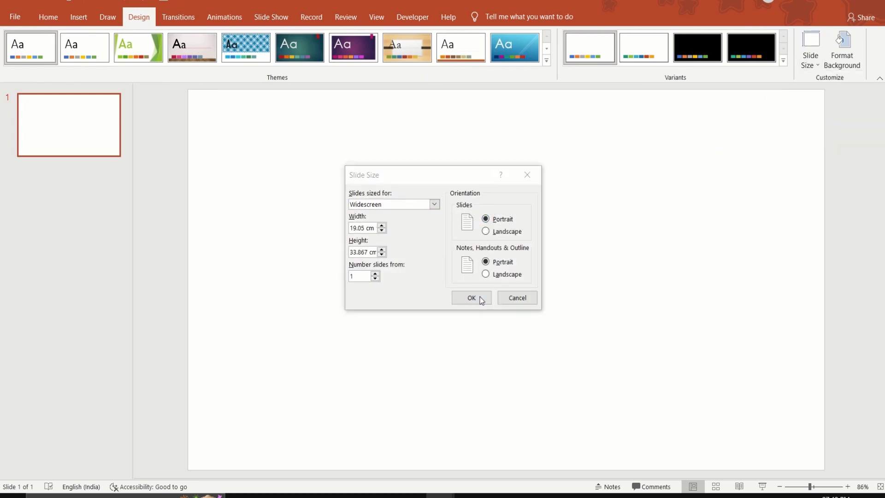
pyautogui.click(396, 256)
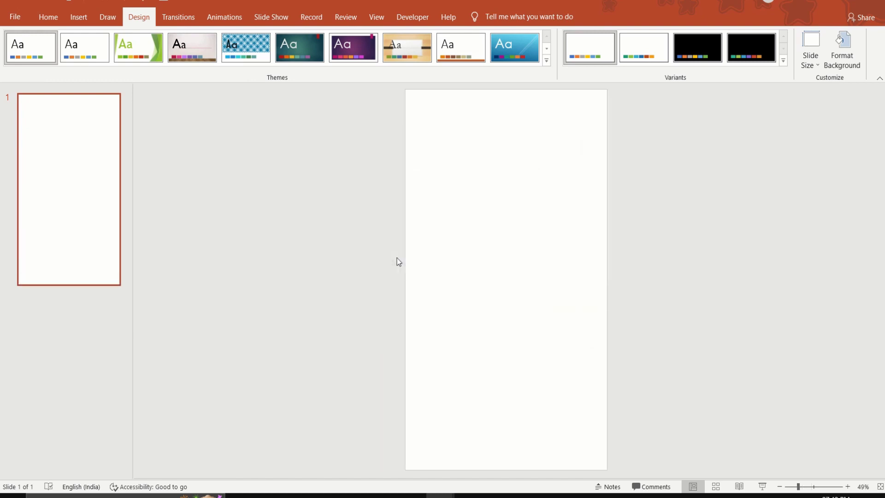
pyautogui.click(78, 17)
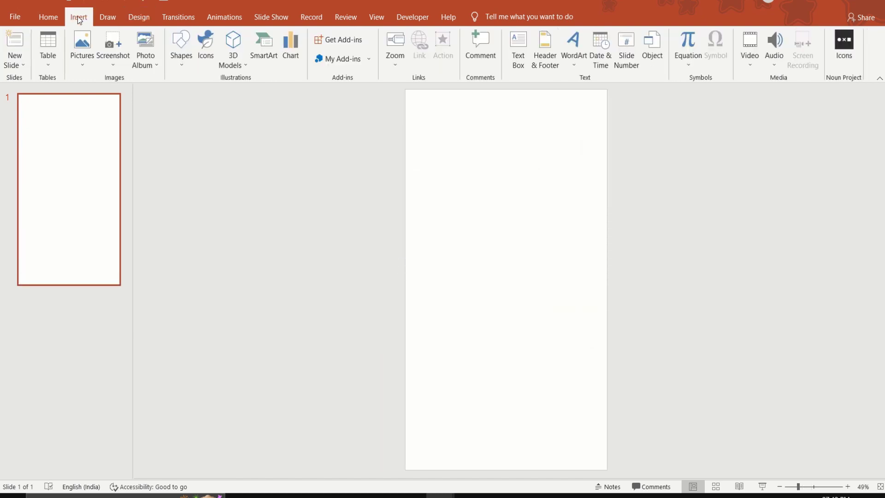
# Insert the downloaded blue lace dress photo from this computer onto the slide.
pyautogui.click(82, 58)
pyautogui.click(109, 95)
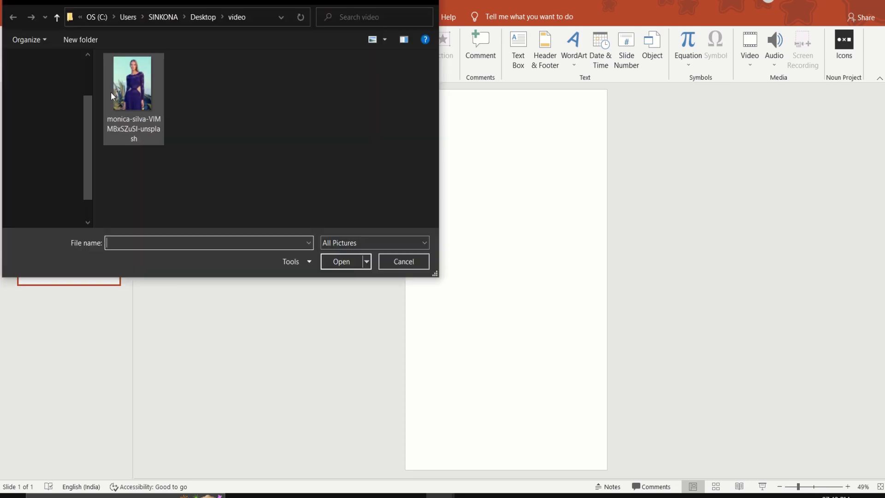
pyautogui.click(142, 92)
pyautogui.click(329, 257)
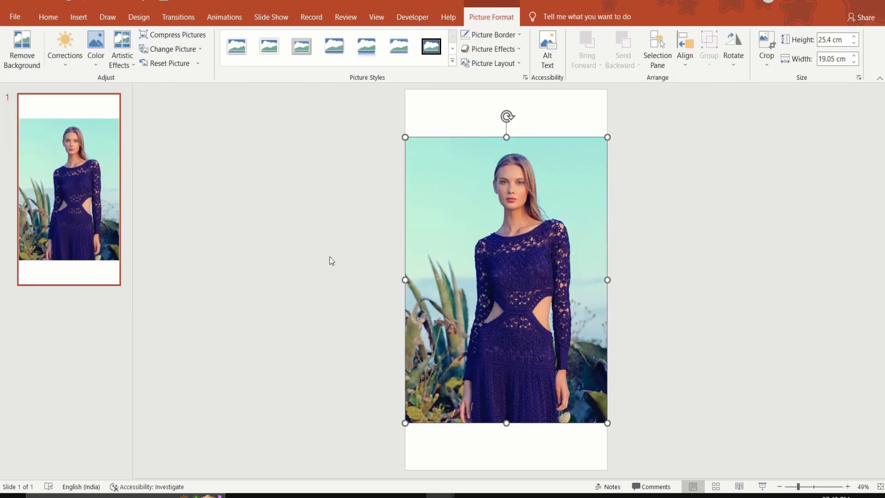
# Enlarge the photo to about 41.48 by 31.11 cm so it covers the slide.
pyautogui.moveTo(607, 137); pyautogui.dragTo(640, 118)
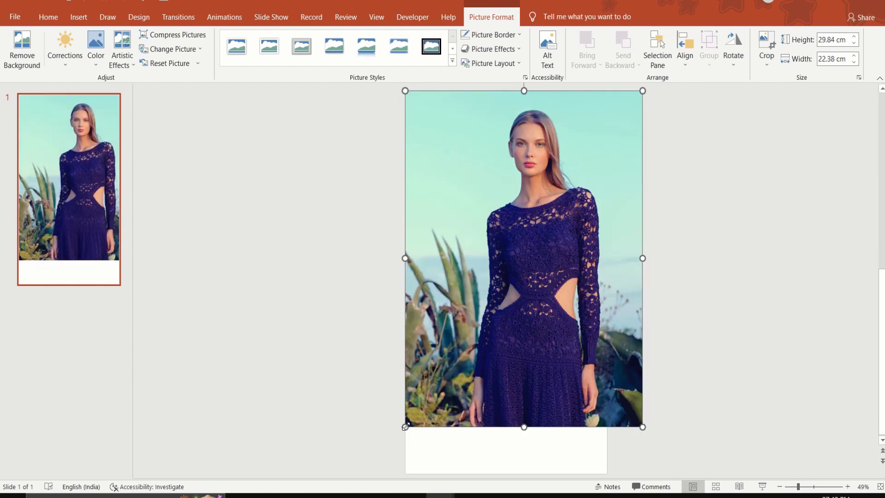
pyautogui.moveTo(405, 426); pyautogui.dragTo(362, 476)
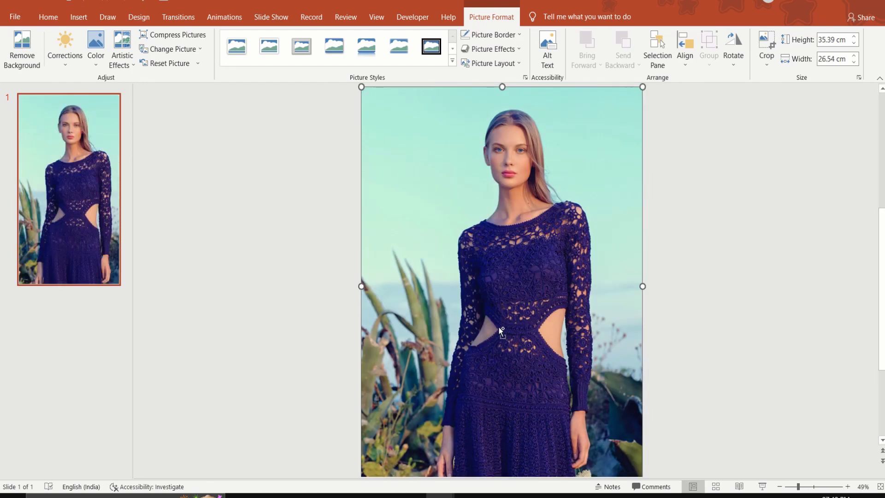
pyautogui.keyDown('ctrl'); pyautogui.scroll(-2, 500, 329); pyautogui.keyUp('ctrl')
pyautogui.moveTo(407, 418); pyautogui.dragTo(376, 463)
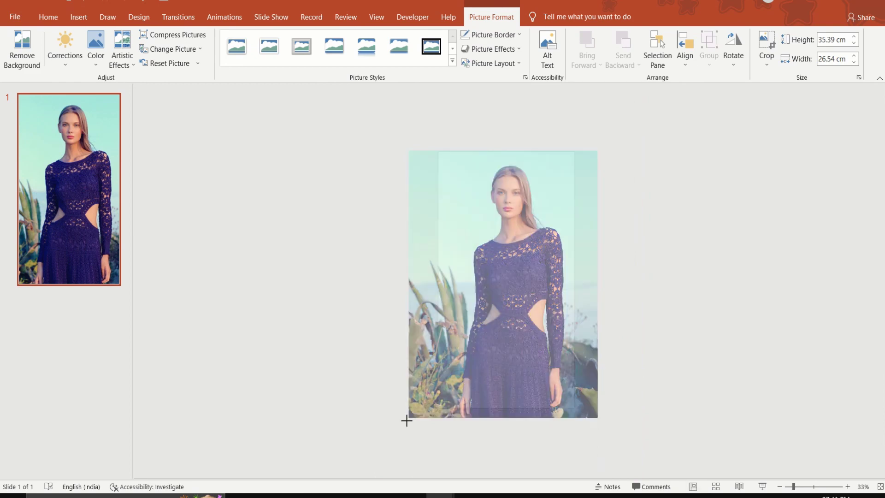
pyautogui.moveTo(494, 336); pyautogui.dragTo(507, 344)
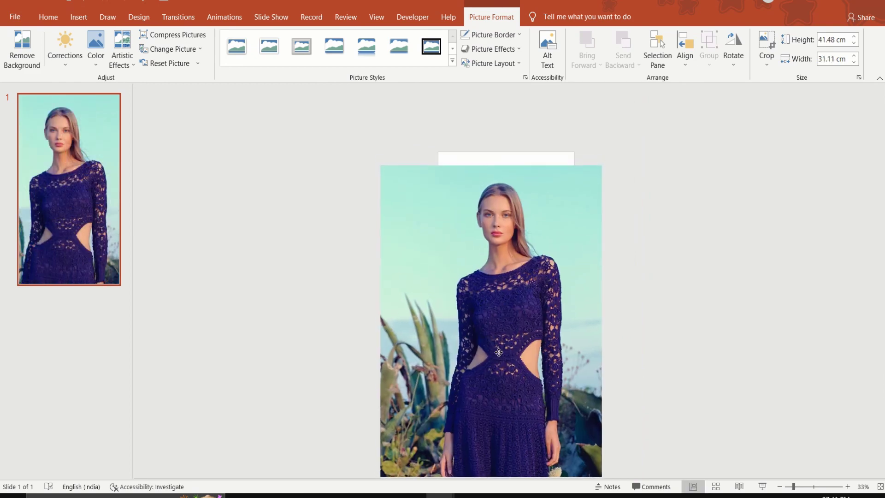
# Draw a text box over the photo's upper right and type 'STYLE'.
pyautogui.click(622, 100)
pyautogui.keyDown('ctrl'); pyautogui.scroll(2, 621, 100); pyautogui.keyUp('ctrl')
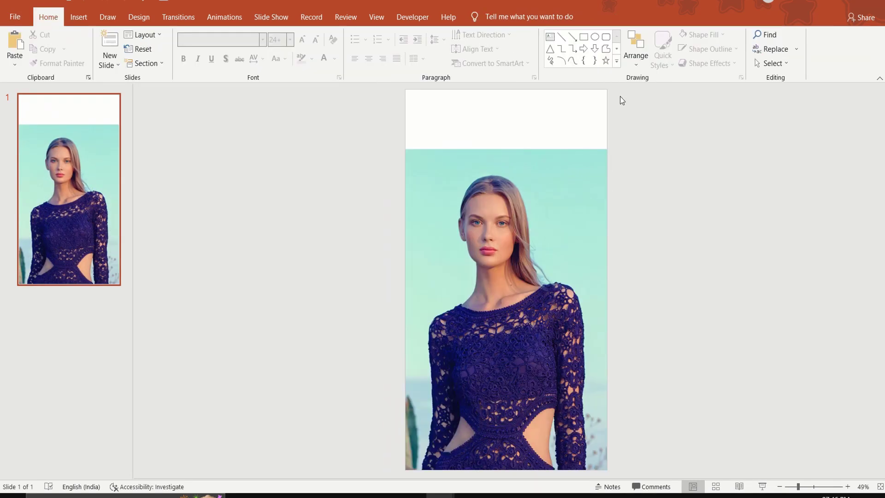
pyautogui.click(550, 39)
pyautogui.moveTo(534, 166); pyautogui.dragTo(639, 227)
pyautogui.write('s')
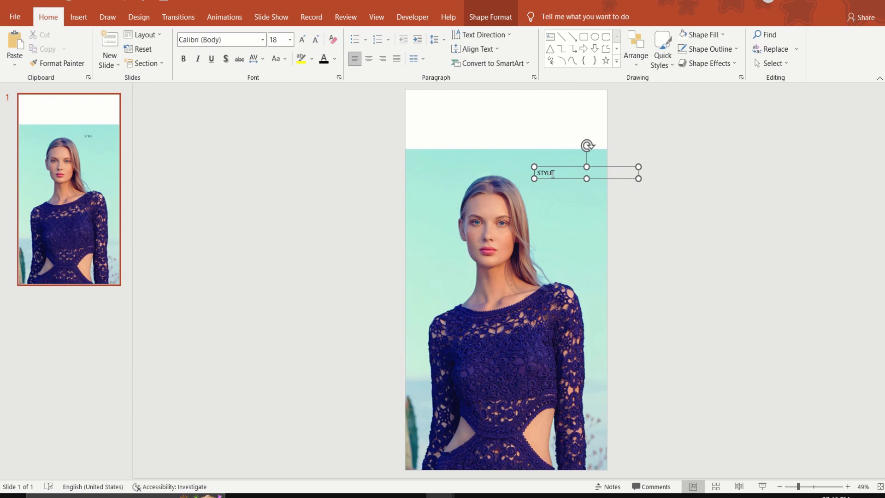
# Set STYLE to Anton at size 199, widen its box, and move it onto the photo's top.
pyautogui.moveTo(552, 174); pyautogui.dragTo(496, 164)
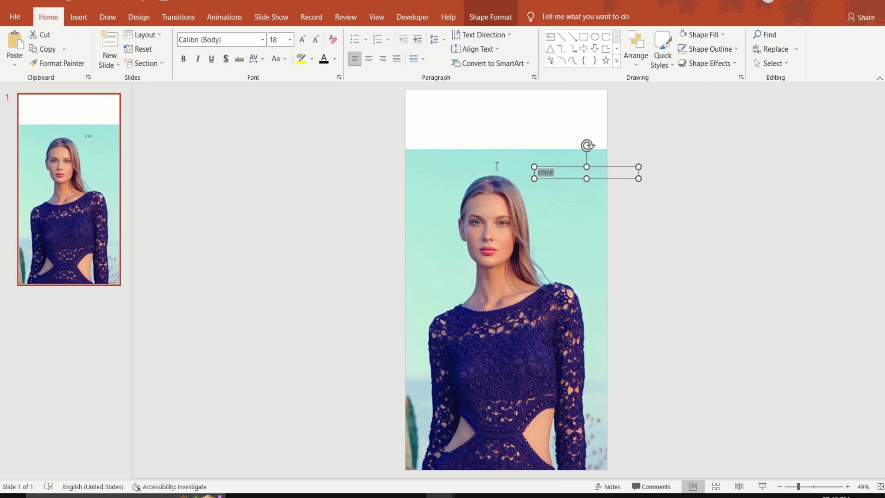
pyautogui.click(262, 39)
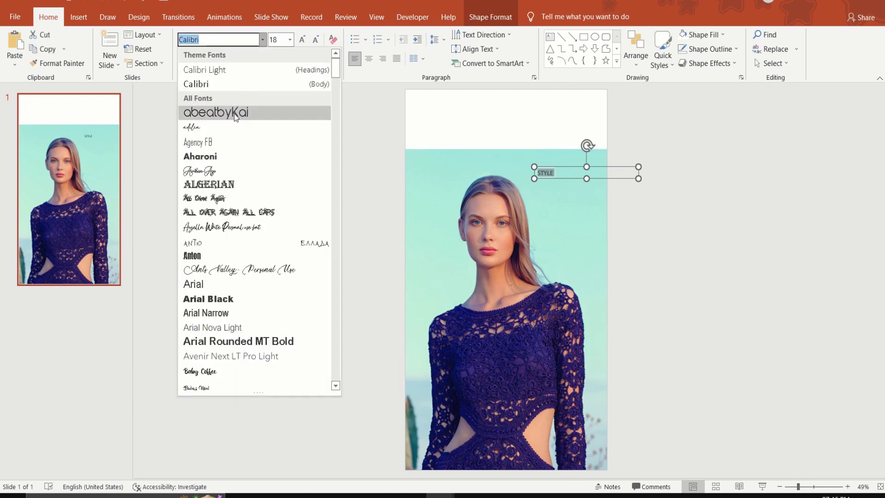
pyautogui.click(218, 255)
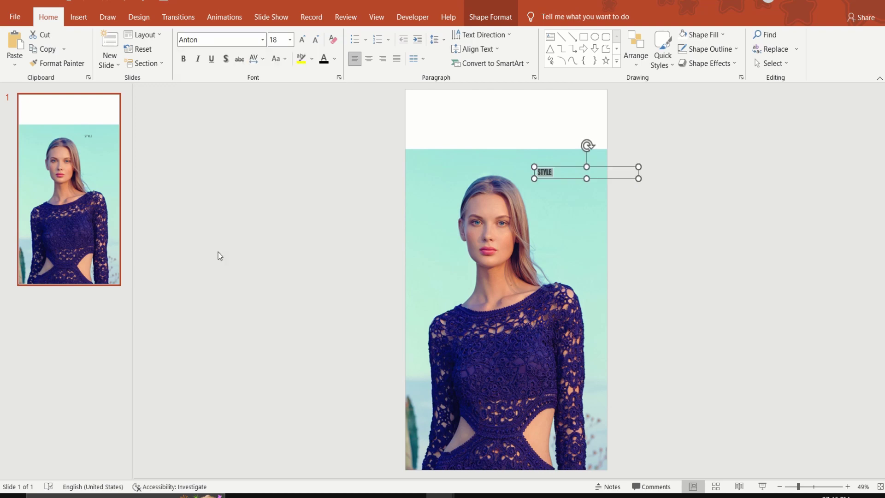
pyautogui.click(282, 43)
pyautogui.press('Return')
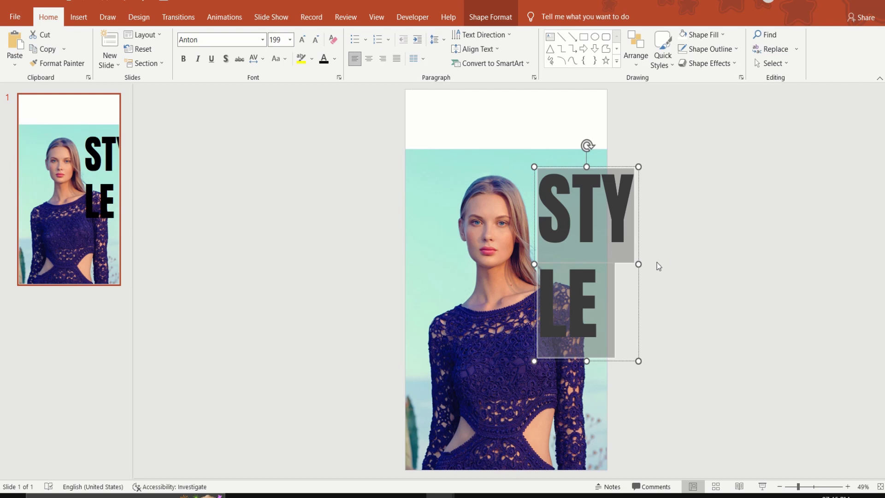
pyautogui.moveTo(639, 262); pyautogui.dragTo(699, 270)
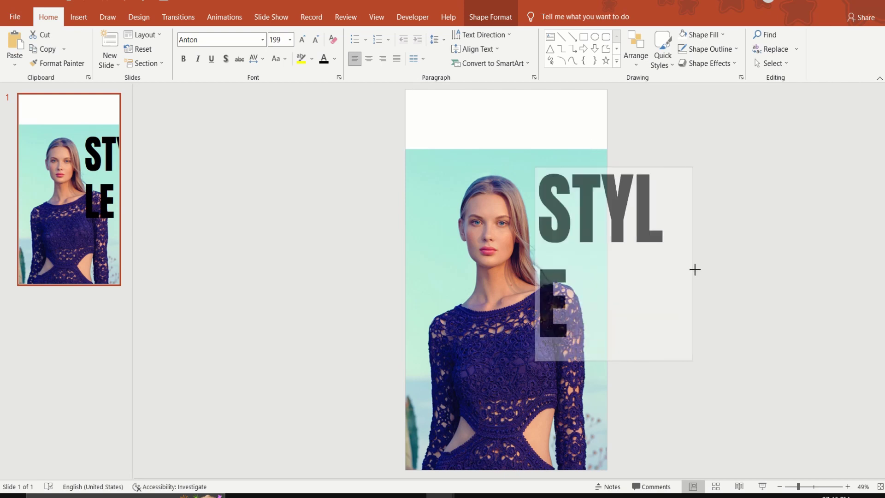
pyautogui.moveTo(661, 264)
pyautogui.mouseDown()
pyautogui.moveTo(538, 255)
pyautogui.moveTo(549, 252)
pyautogui.moveTo(549, 327)
pyautogui.mouseUp()
# Place a copy of STYLE below the original and change its text to 'UP'.
pyautogui.click(583, 286)
pyautogui.press('BackSpace')
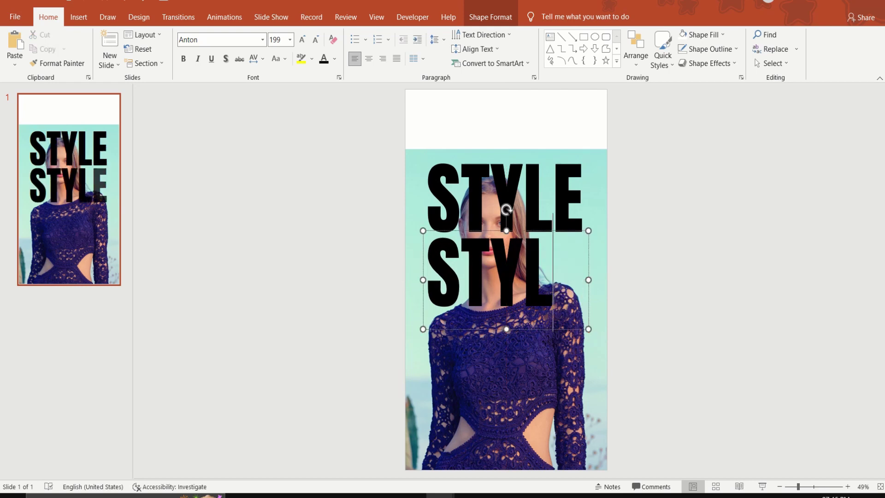
pyautogui.press('BackSpace')
pyautogui.press('BackSpace')
pyautogui.press('BackSpace')
pyautogui.write('UP')
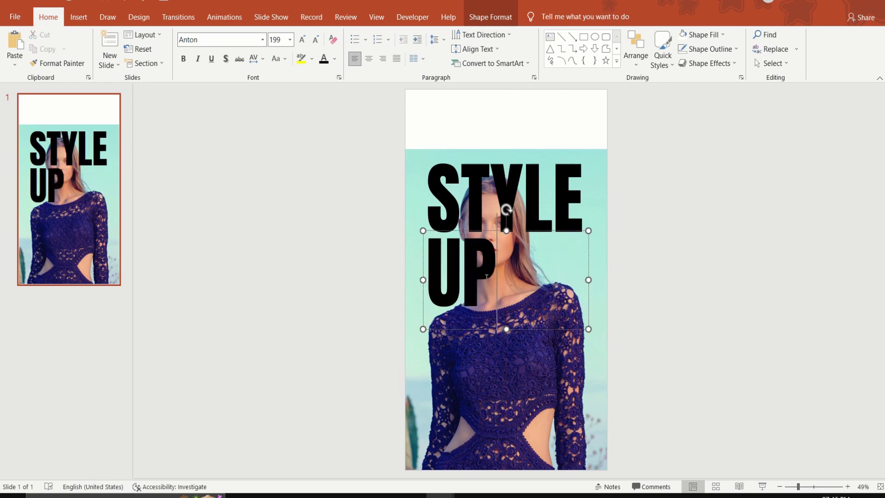
# Set UP to font size 490 and widen its box so both letters show.
pyautogui.moveTo(512, 274); pyautogui.dragTo(408, 271)
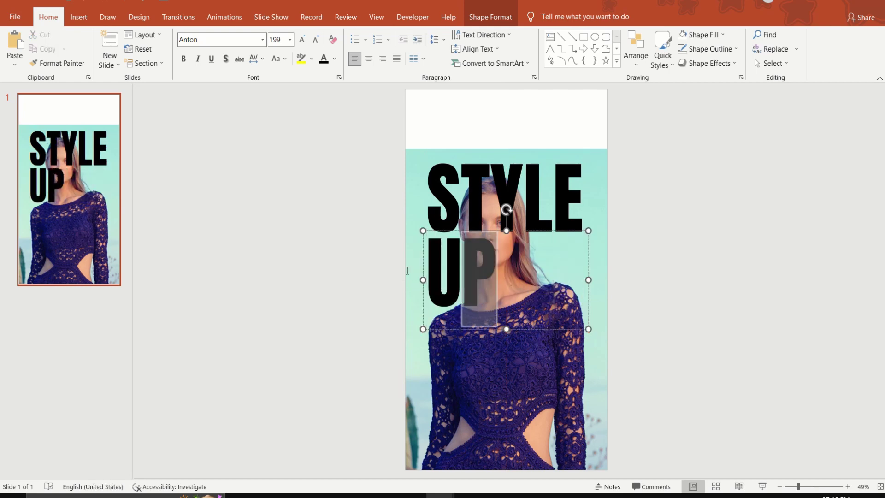
pyautogui.click(281, 43)
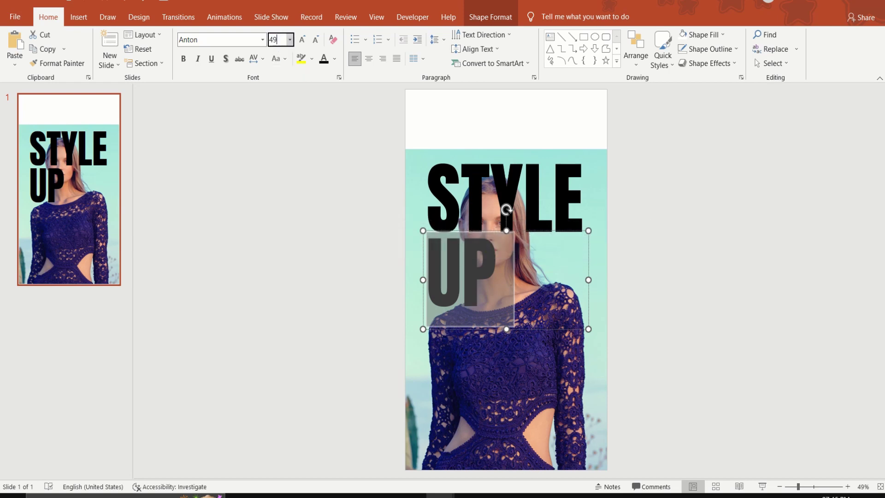
pyautogui.write('490')
pyautogui.press('Return')
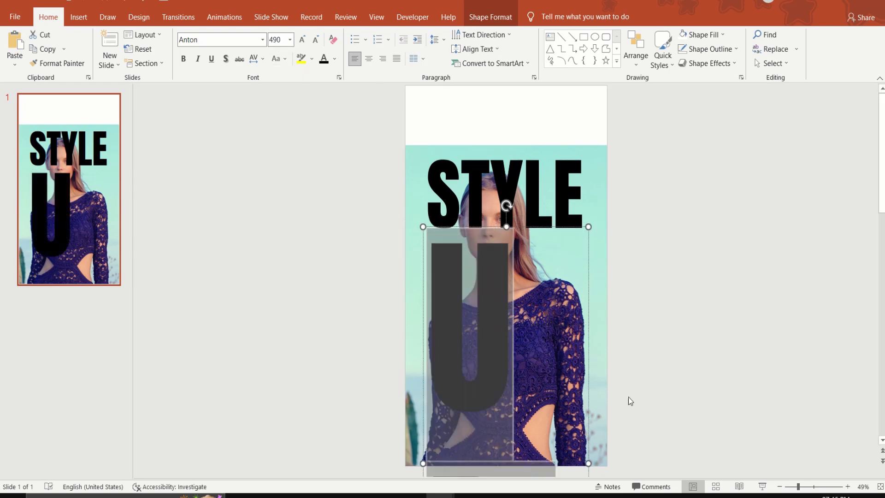
pyautogui.moveTo(588, 462); pyautogui.dragTo(616, 465)
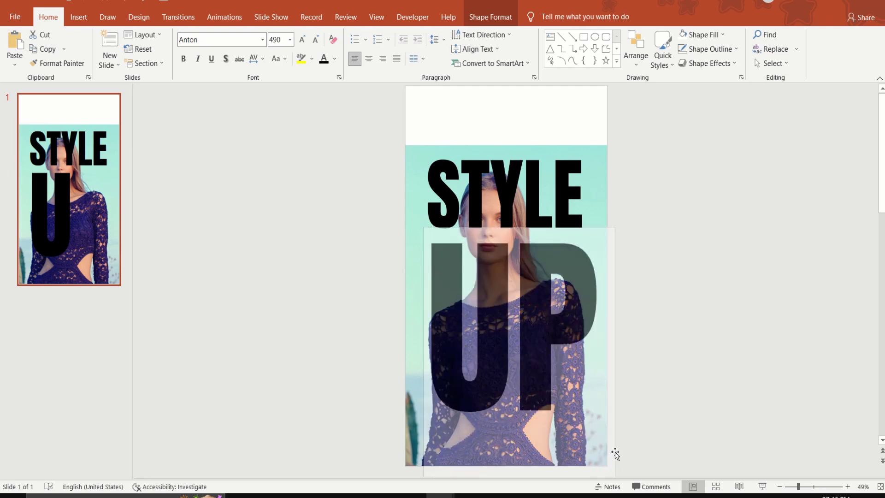
pyautogui.click(558, 468)
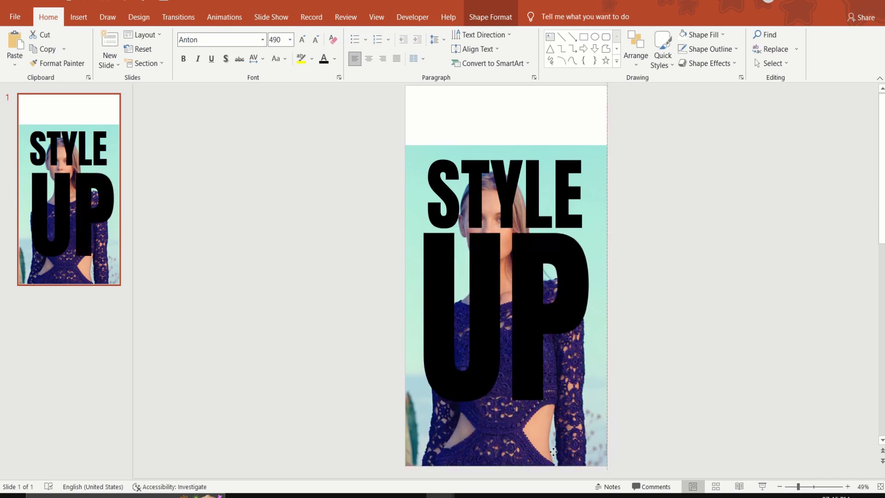
# Draw a small blue 2.54 by 2.72 cm square and place it after the P.
pyautogui.click(583, 37)
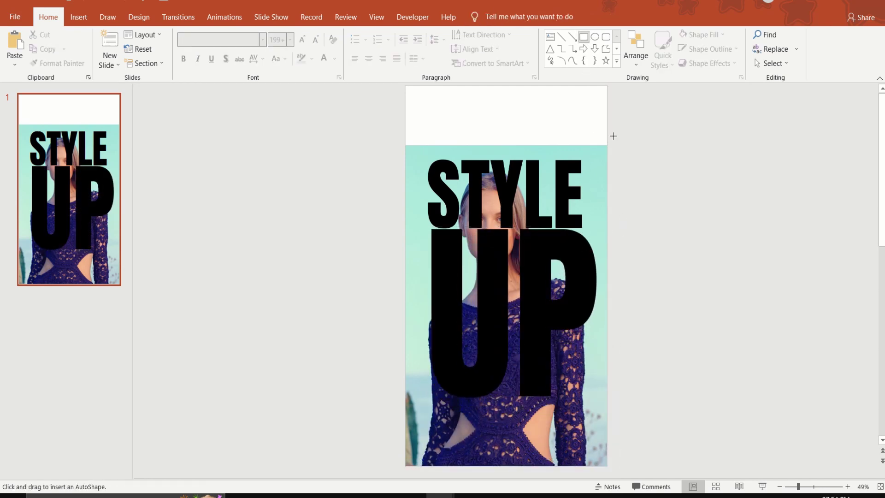
pyautogui.moveTo(643, 313); pyautogui.dragTo(672, 342)
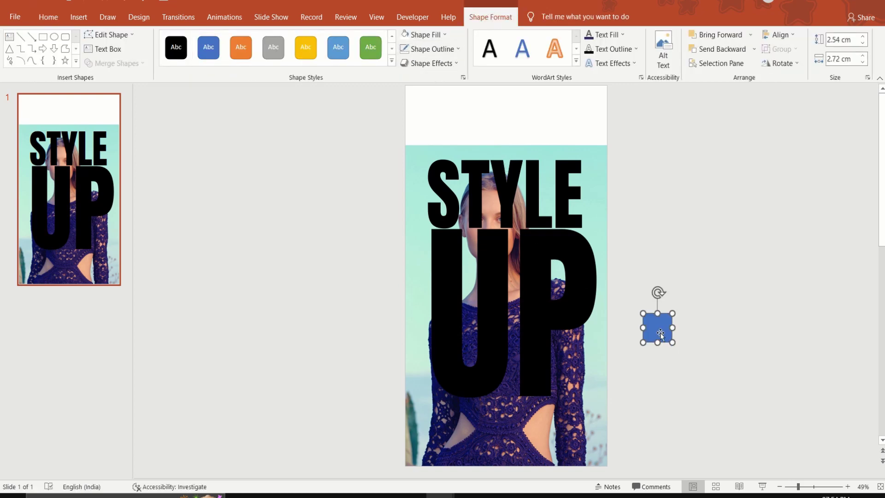
pyautogui.moveTo(660, 333)
pyautogui.mouseDown()
pyautogui.moveTo(575, 383)
pyautogui.moveTo(586, 381)
pyautogui.moveTo(574, 369)
pyautogui.mouseUp()
# Duplicate the poster slide twice to get three identical slides, then return to slide 1.
pyautogui.click(689, 387)
pyautogui.rightClick(43, 222)
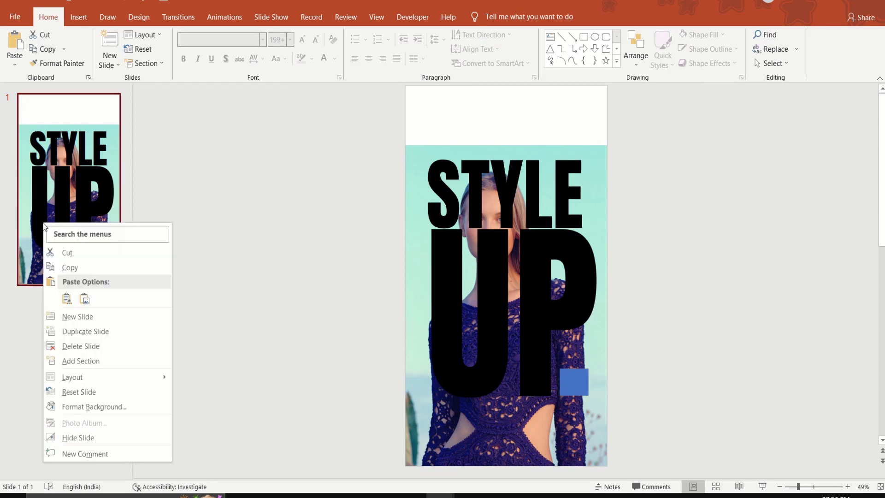
pyautogui.click(106, 328)
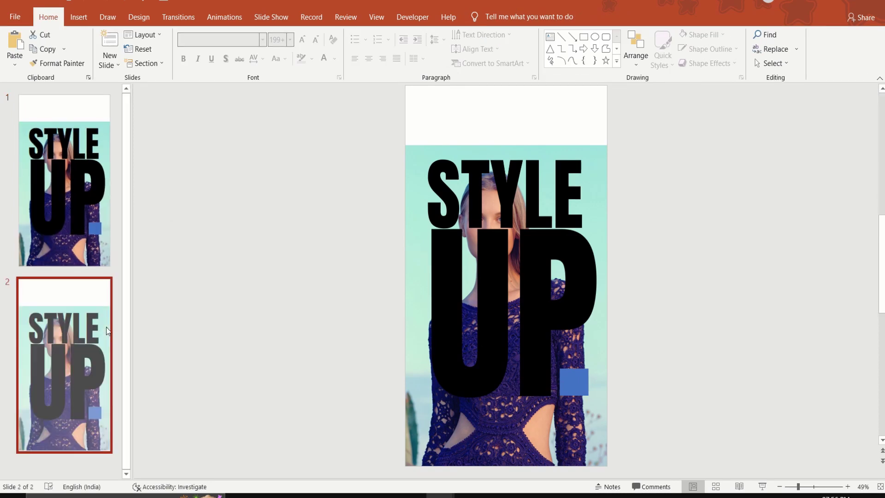
pyautogui.rightClick(75, 337)
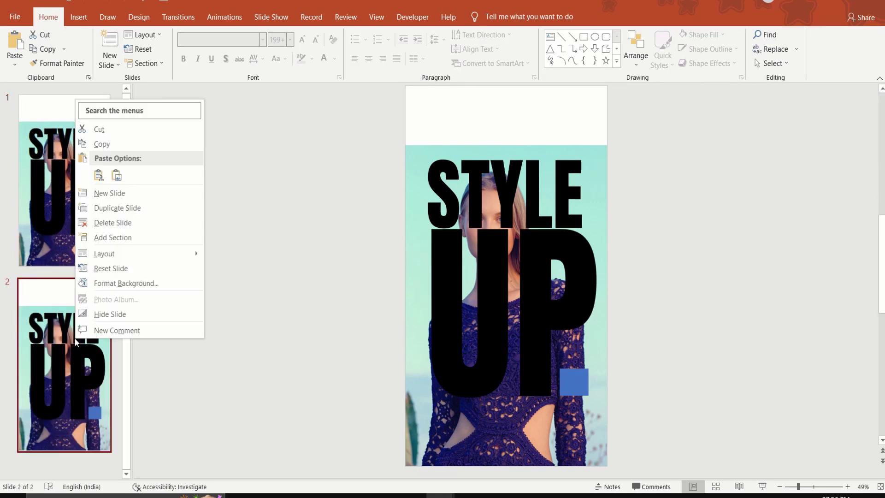
pyautogui.click(130, 208)
pyautogui.scroll(3, 103, 241)
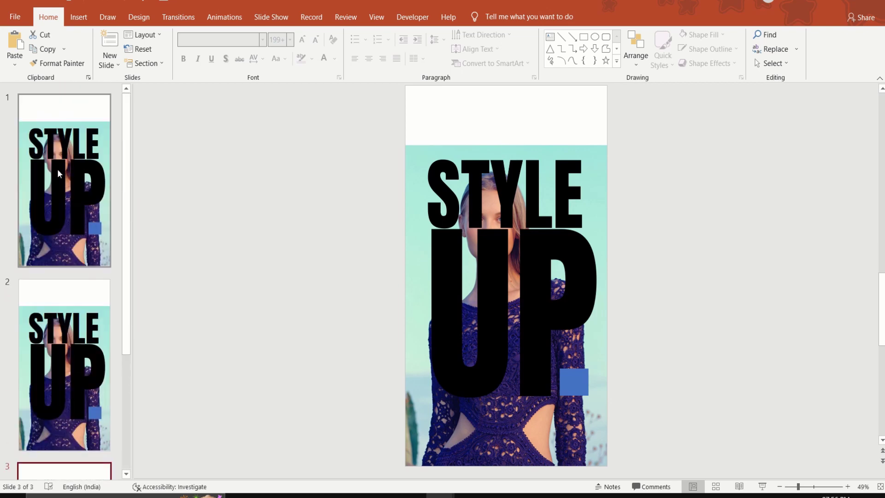
pyautogui.click(57, 168)
# On slide 1, intersect the photo with the STYLE letters via Merge Shapes.
pyautogui.click(413, 236)
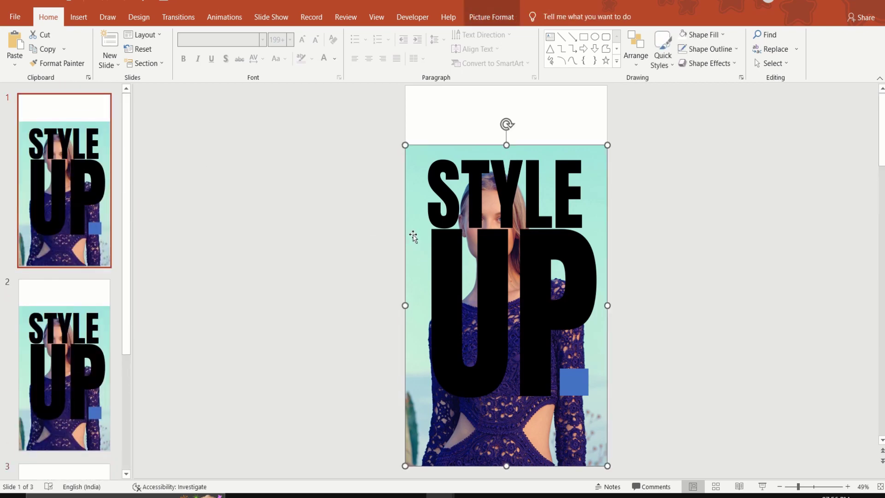
pyautogui.click(462, 194)
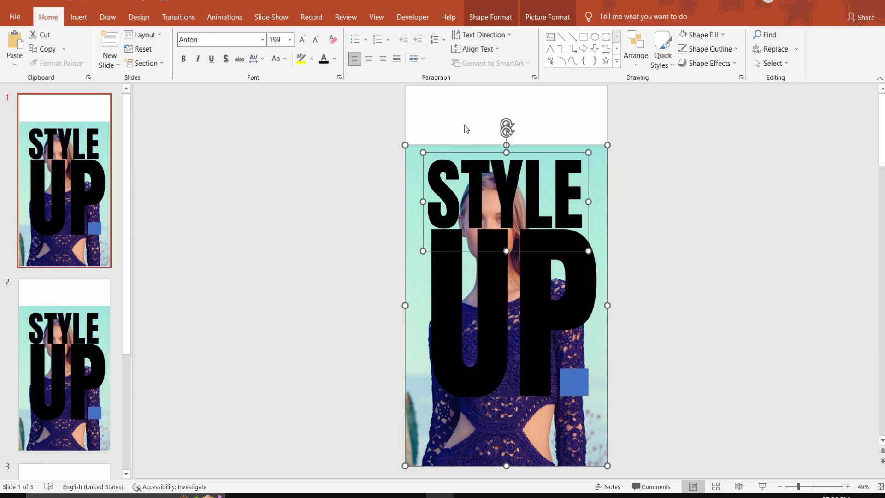
pyautogui.click(490, 17)
pyautogui.click(115, 63)
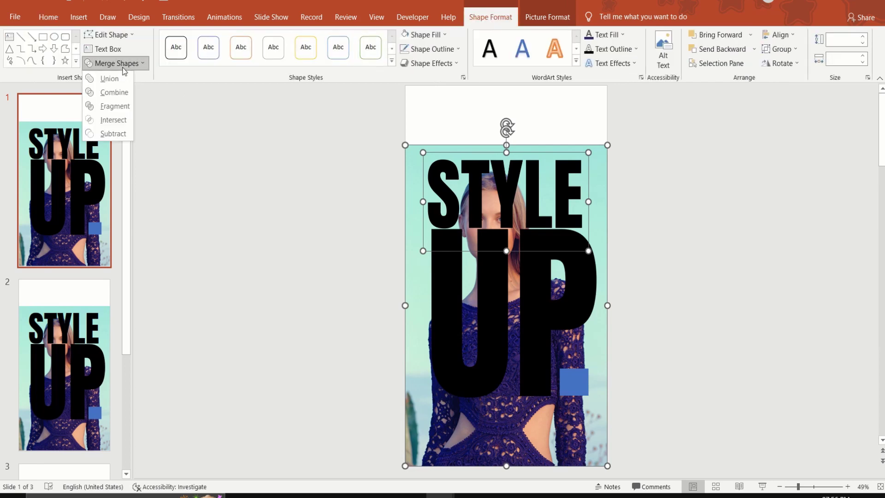
pyautogui.click(123, 121)
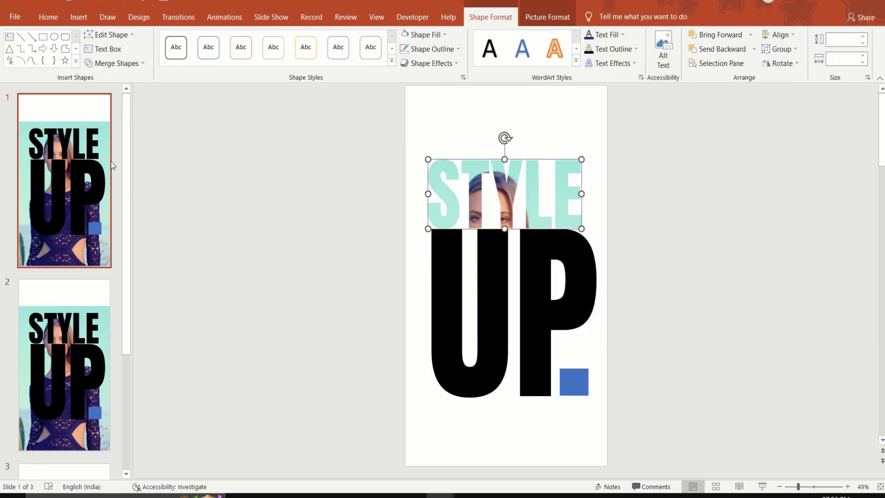
# On slide 2, intersect the photo with the UP letters.
pyautogui.click(66, 397)
pyautogui.click(415, 267)
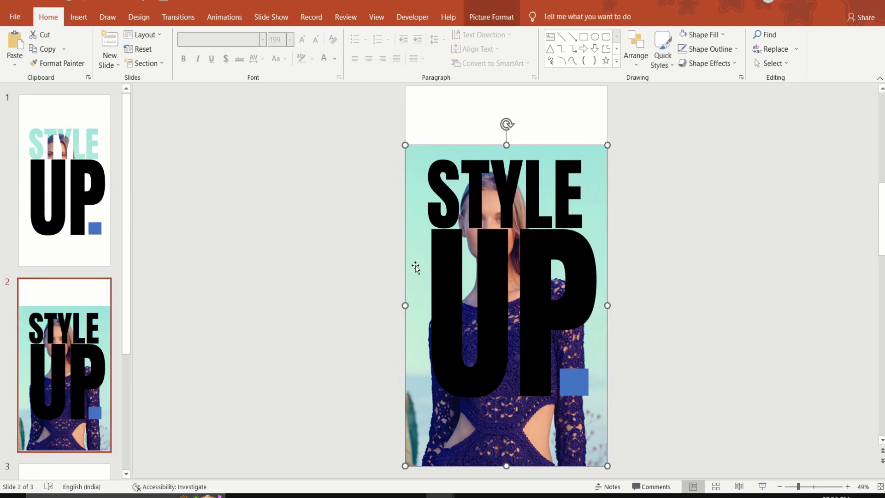
pyautogui.keyDown('shift'); pyautogui.click(443, 281); pyautogui.keyUp('shift')
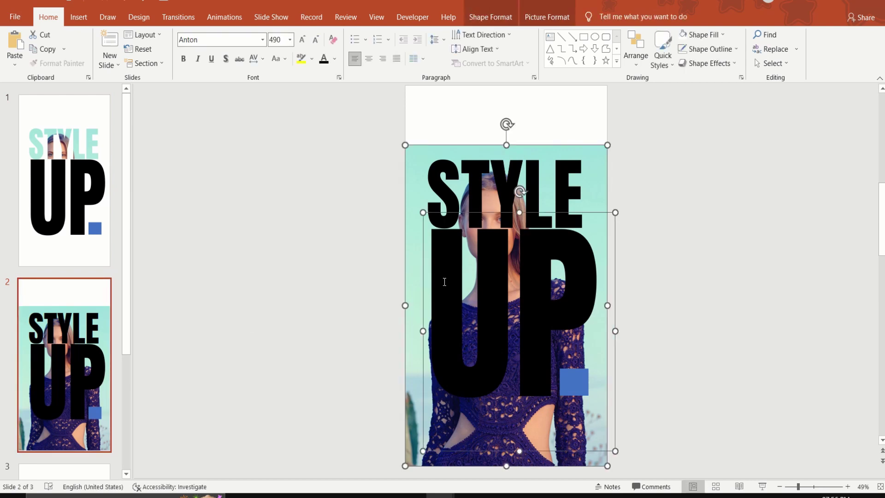
pyautogui.click(497, 16)
pyautogui.click(115, 63)
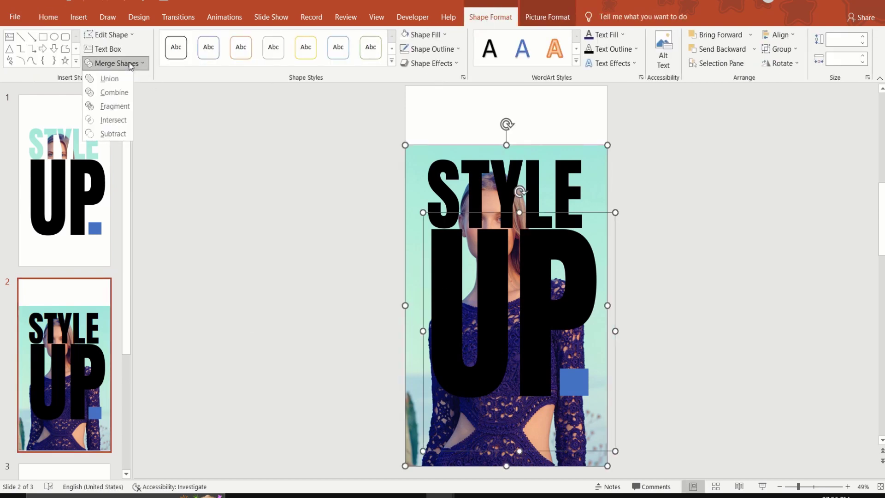
pyautogui.click(122, 121)
# On slide 3, intersect the photo with the blue square.
pyautogui.click(82, 301)
pyautogui.scroll(-3, 82, 301)
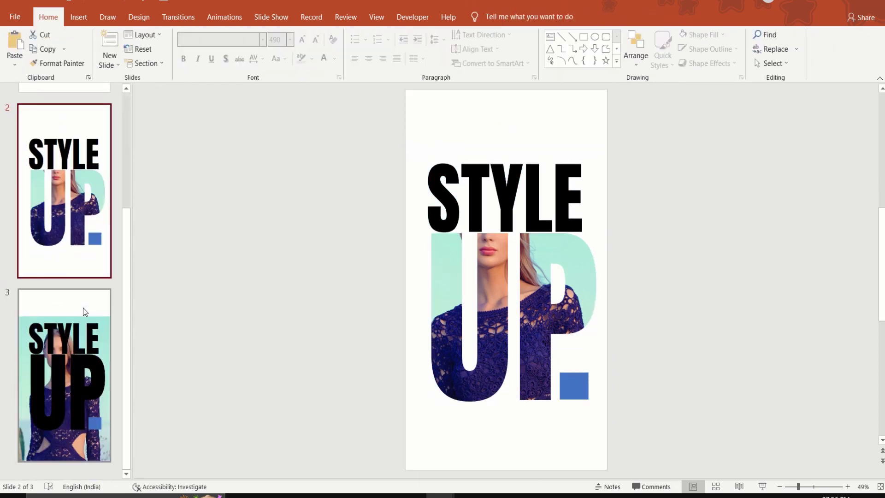
pyautogui.click(86, 311)
pyautogui.click(410, 231)
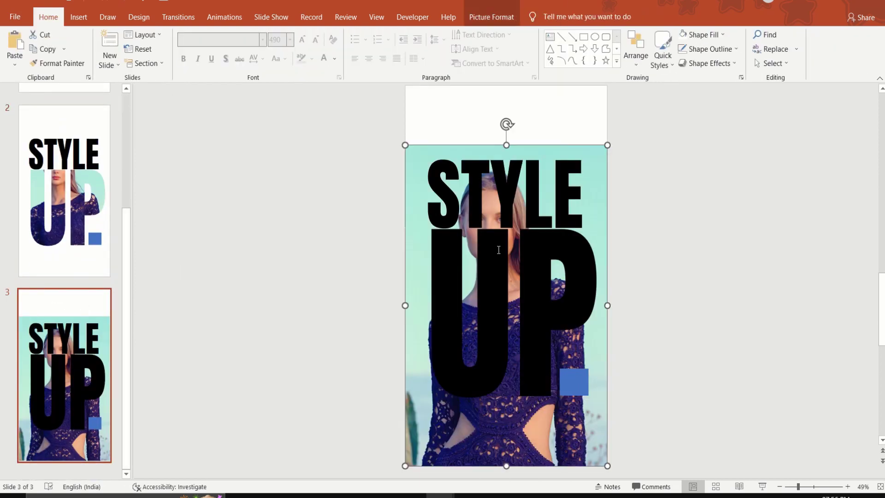
pyautogui.keyDown('shift'); pyautogui.click(579, 385); pyautogui.keyUp('shift')
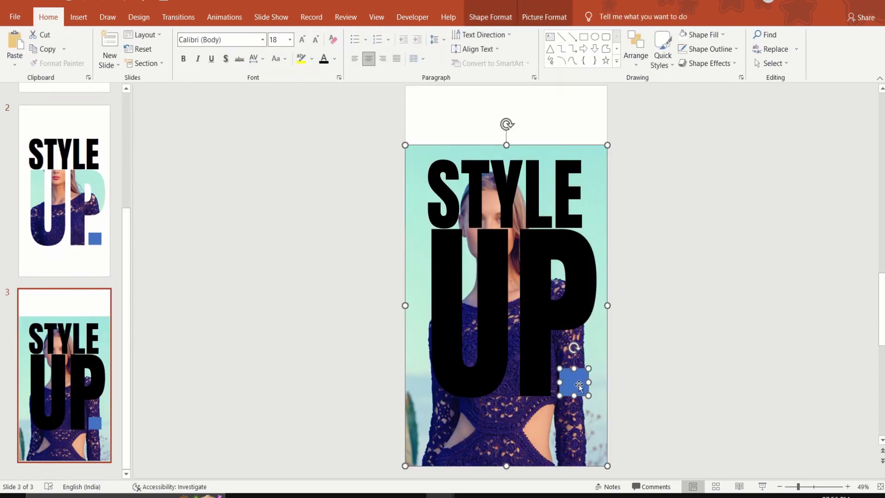
pyautogui.click(490, 17)
pyautogui.click(132, 68)
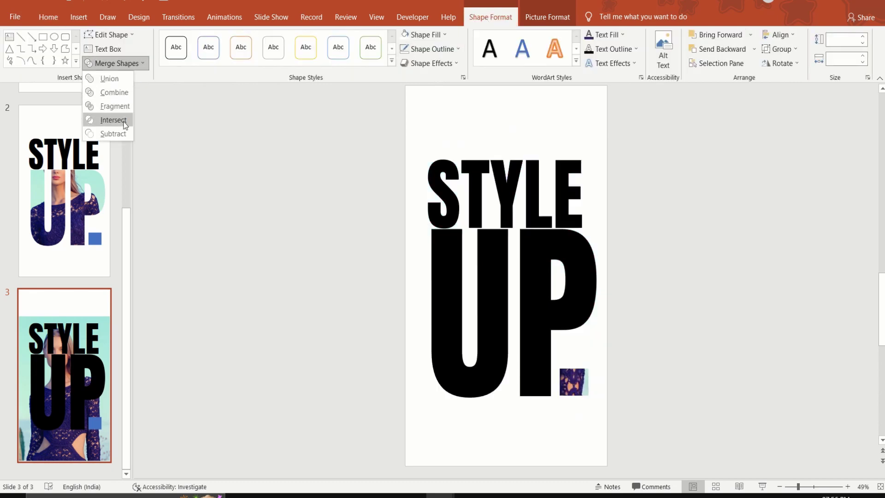
pyautogui.click(115, 118)
pyautogui.scroll(3, 74, 188)
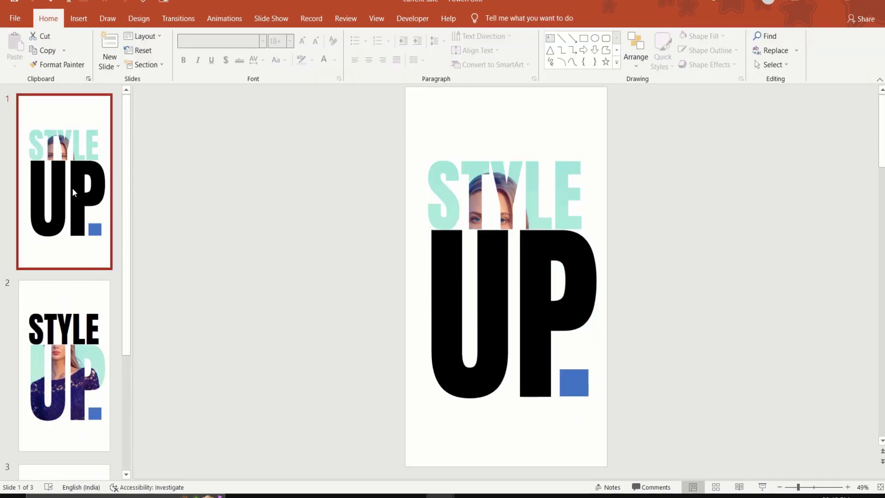
# Replace slide 1's UP text and square with the photo-filled UP letters cut from slide 2.
pyautogui.moveTo(325, 202); pyautogui.dragTo(717, 452)
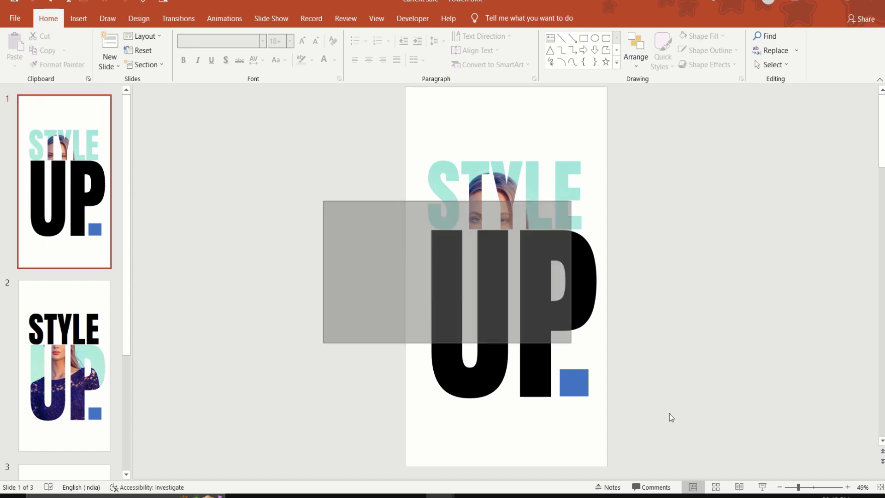
pyautogui.press('Delete')
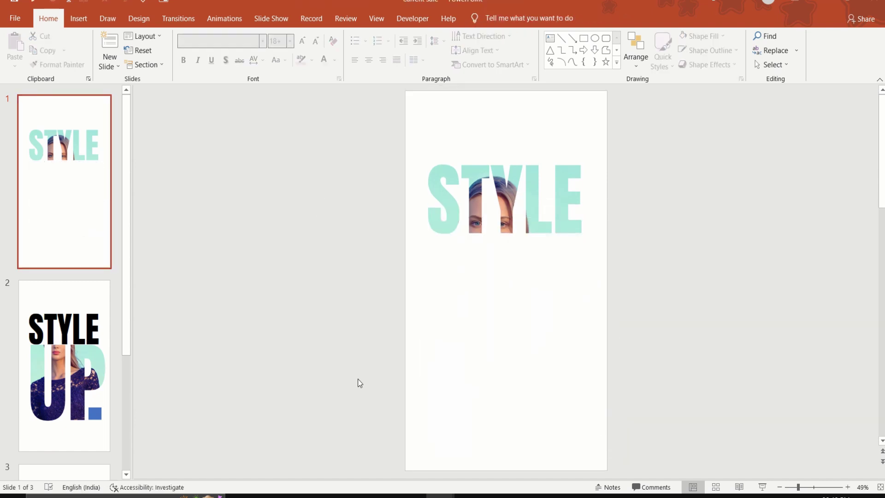
pyautogui.click(64, 393)
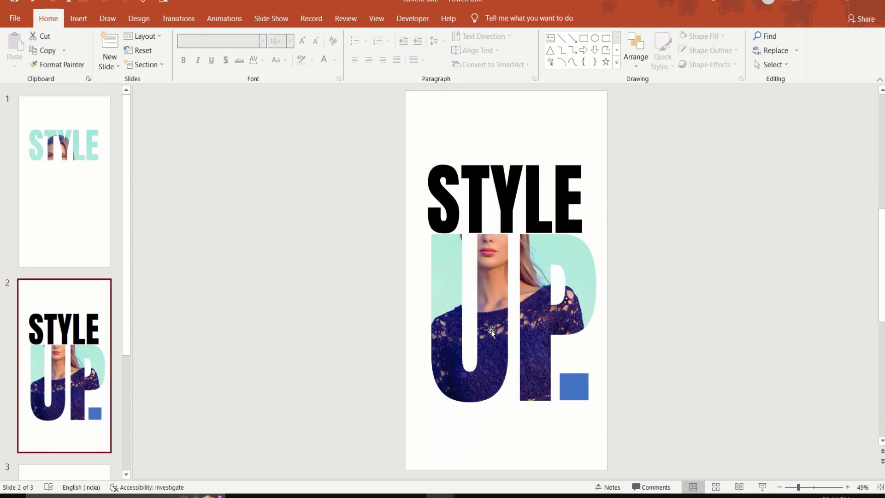
pyautogui.click(491, 331)
pyautogui.rightClick(491, 330)
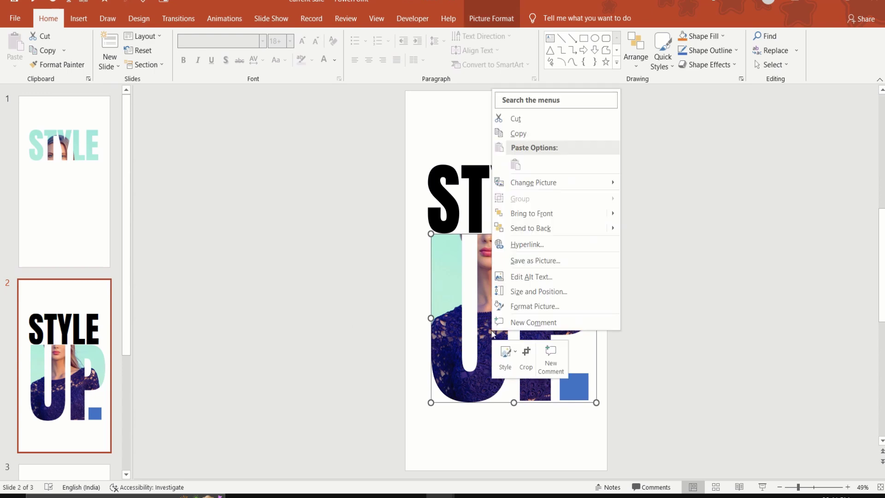
pyautogui.click(525, 118)
pyautogui.click(87, 217)
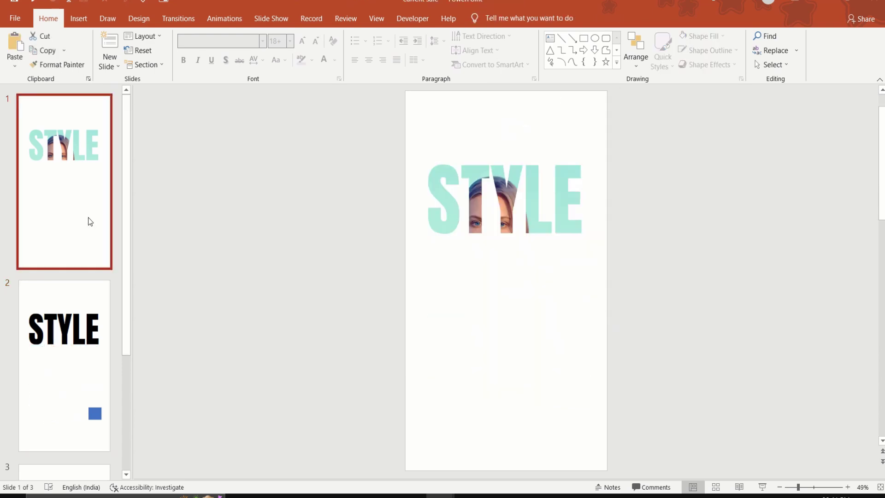
pyautogui.rightClick(354, 205)
pyautogui.click(379, 252)
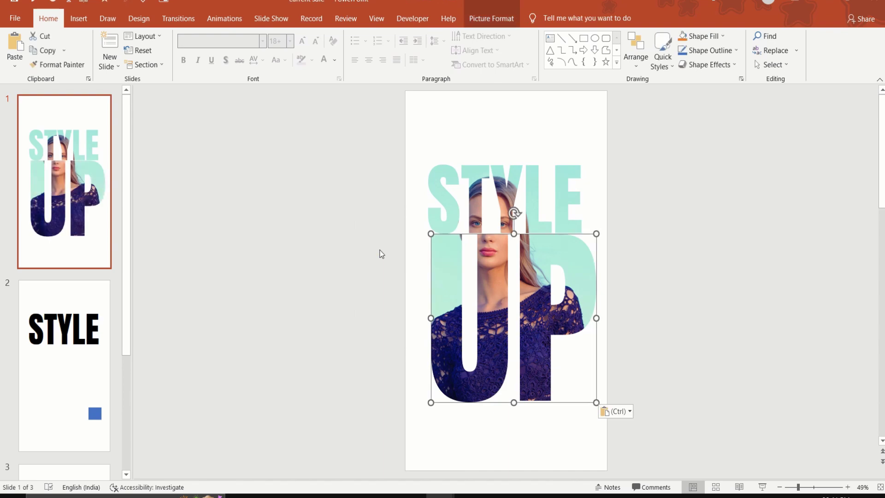
# Remove the UP text from slide 3 and move the photo-filled square onto slide 1.
pyautogui.scroll(-3, 106, 383)
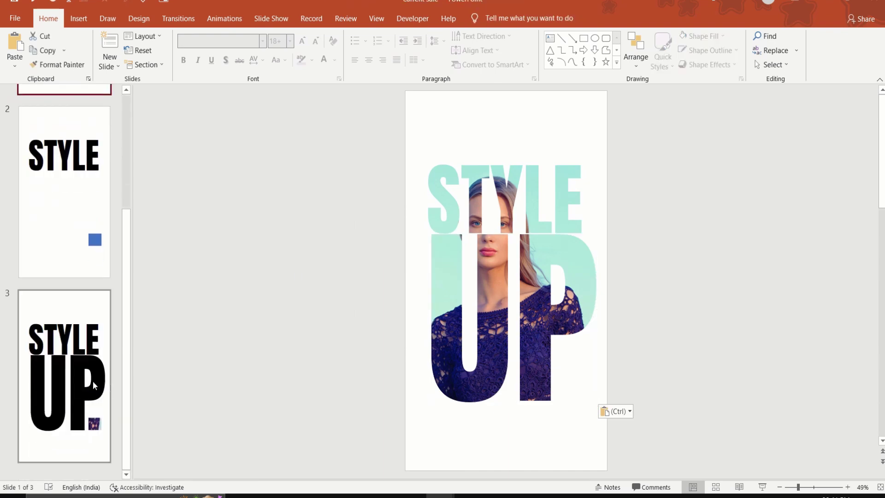
pyautogui.click(93, 381)
pyautogui.click(599, 414)
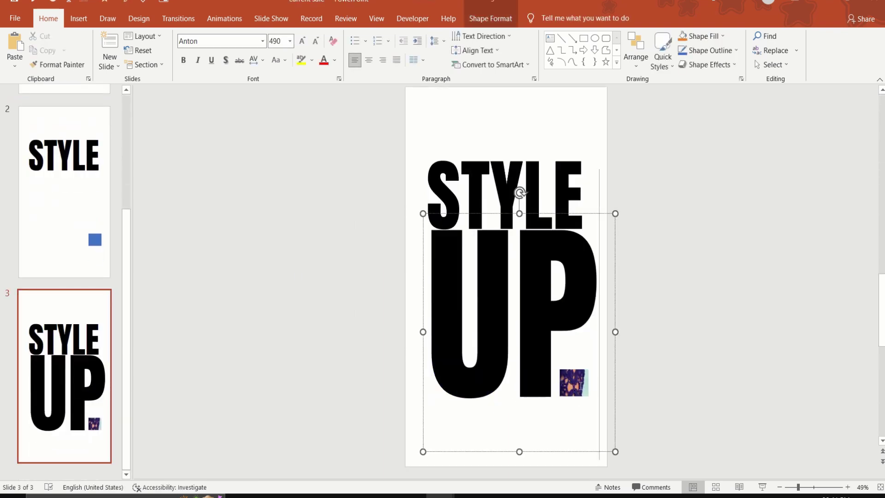
pyautogui.click(615, 395)
pyautogui.press('Delete')
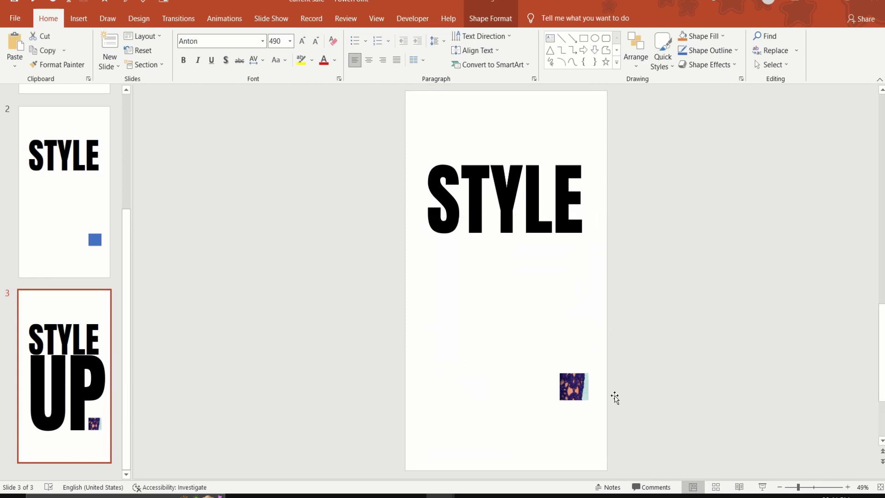
pyautogui.click(576, 384)
pyautogui.press('Delete')
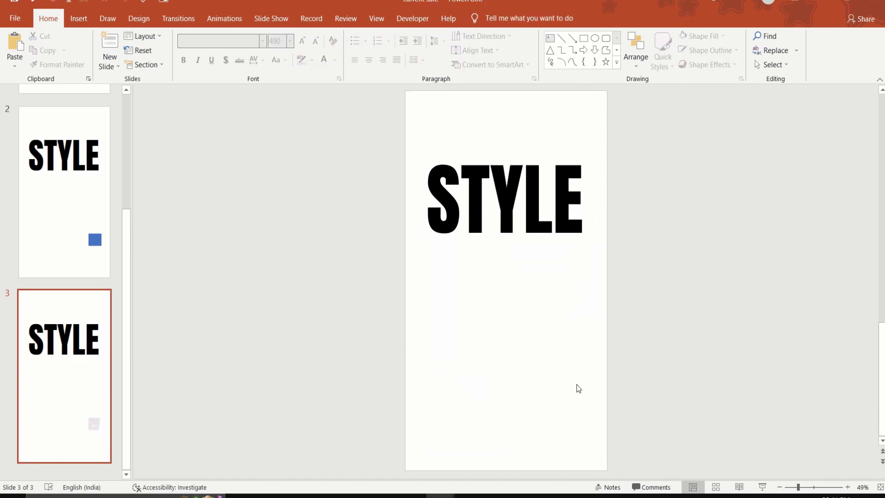
pyautogui.scroll(4, 48, 215)
pyautogui.click(49, 217)
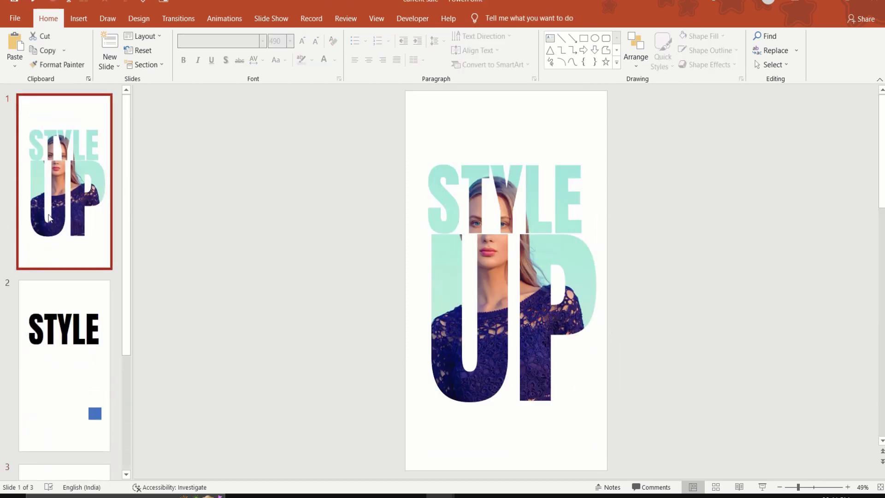
pyautogui.hotkey('ctrl', 'v')
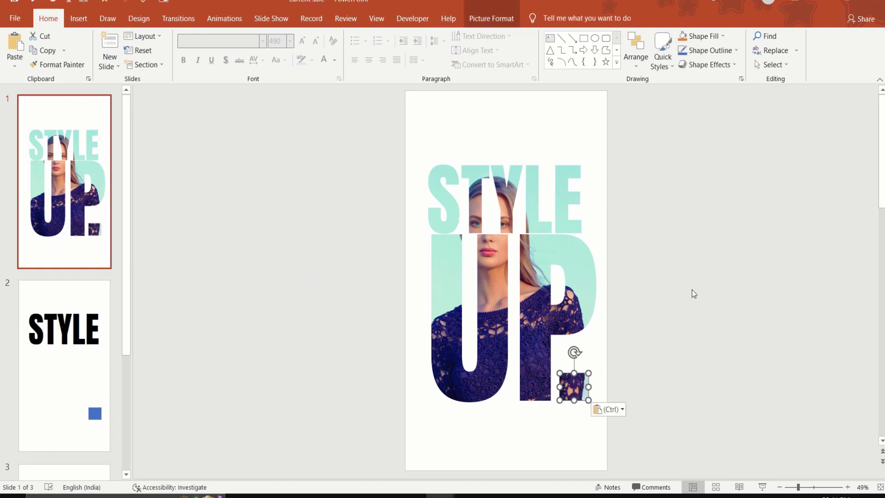
# Fill the slide background with the custom solid yellow hex colour F1DB43.
pyautogui.rightClick(633, 169)
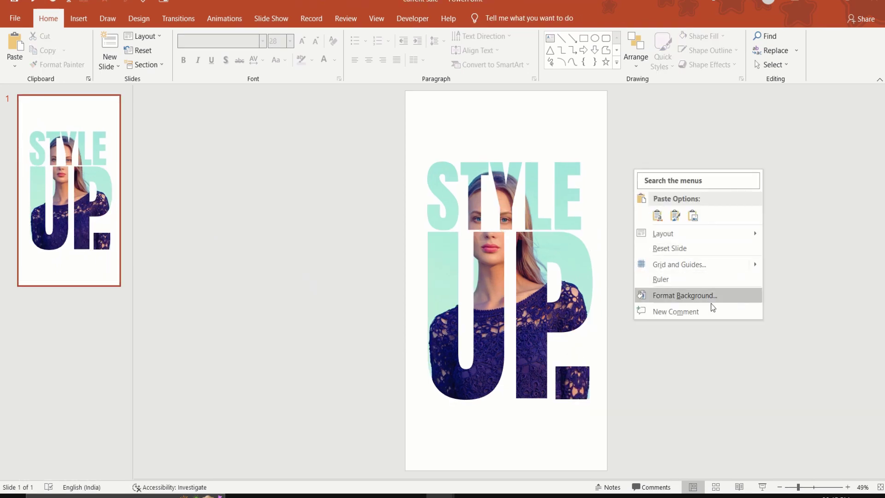
pyautogui.click(722, 298)
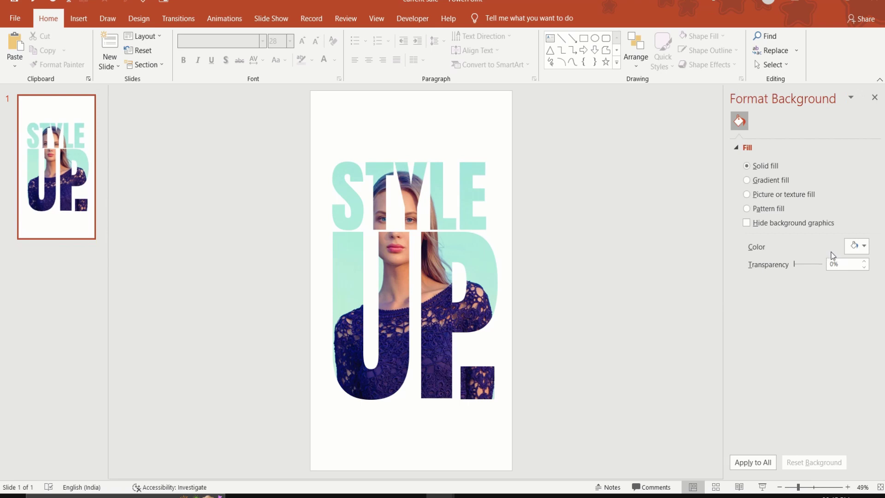
pyautogui.click(854, 247)
pyautogui.click(820, 364)
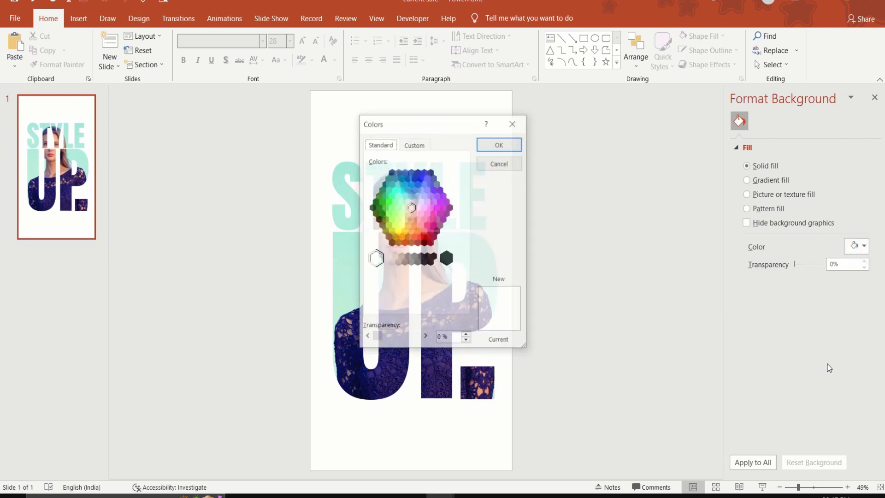
pyautogui.click(425, 145)
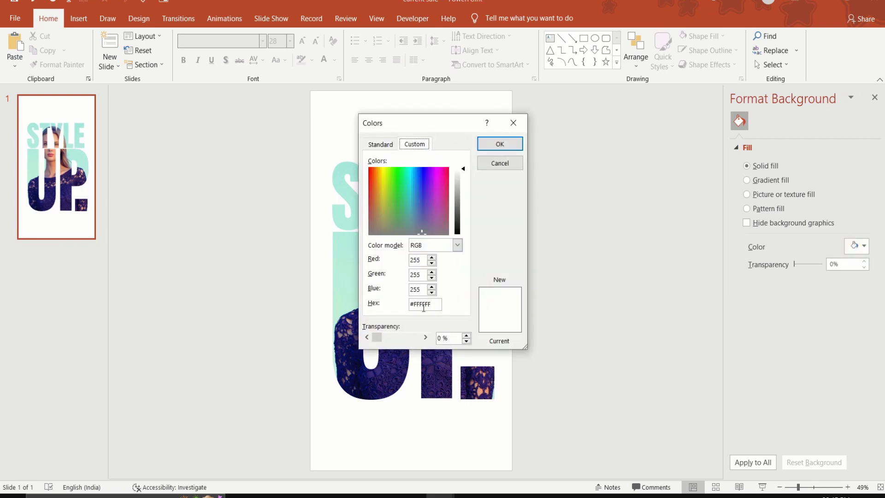
pyautogui.click(437, 305)
pyautogui.press('BackSpace')
pyautogui.press('BackSpace')
pyautogui.press('Return')
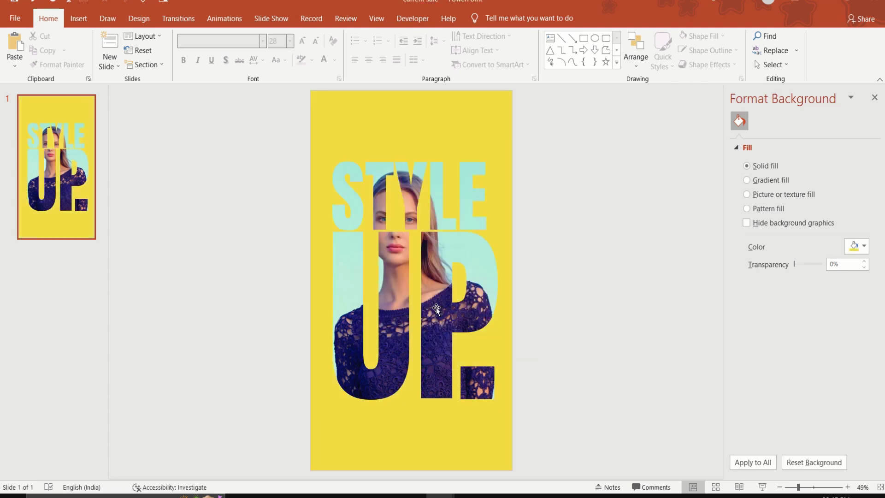
# Add a text box at the top of the slide reading 'ANNIVERSARY SALE'.
pyautogui.click(873, 98)
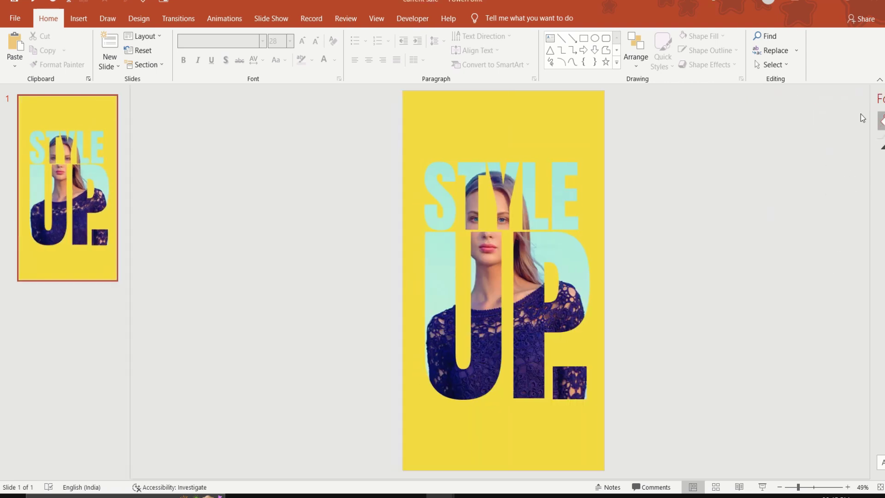
pyautogui.click(548, 40)
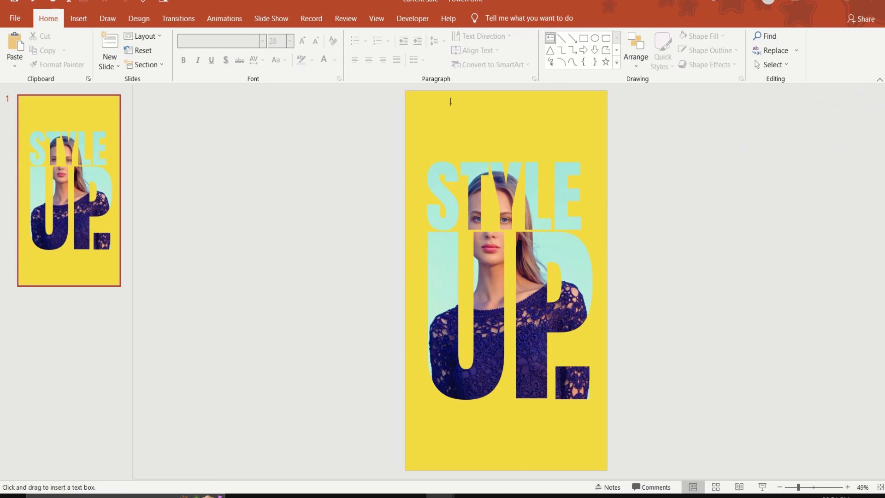
pyautogui.moveTo(450, 101); pyautogui.dragTo(566, 134)
pyautogui.write('ANNIVERSARY SALE')
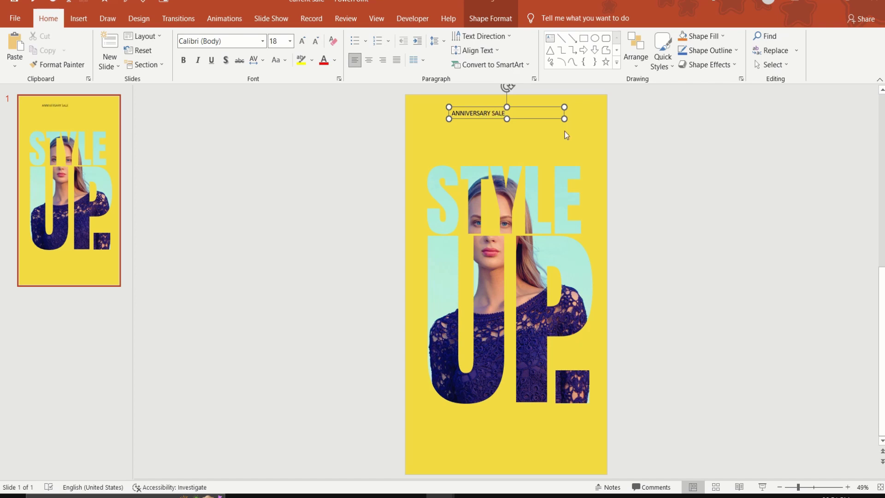
# Set the ANNIVERSARY SALE heading to the Anton font at size 40.
pyautogui.moveTo(453, 115); pyautogui.dragTo(516, 115)
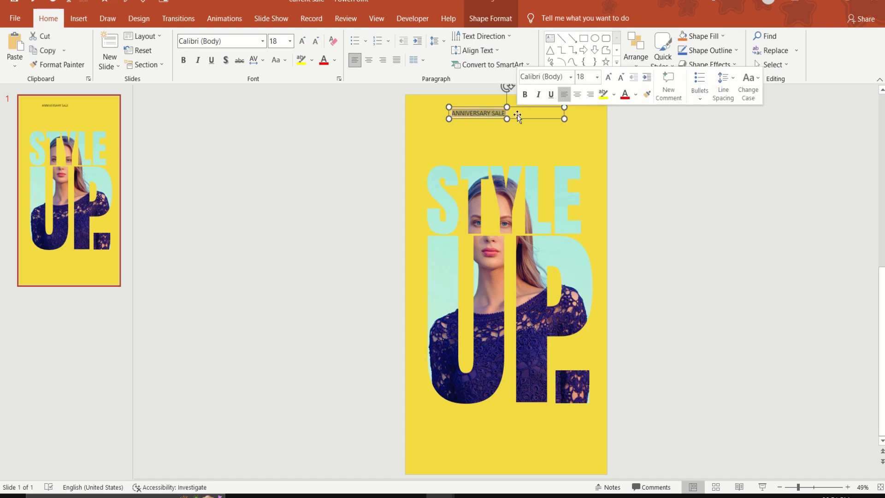
pyautogui.click(263, 40)
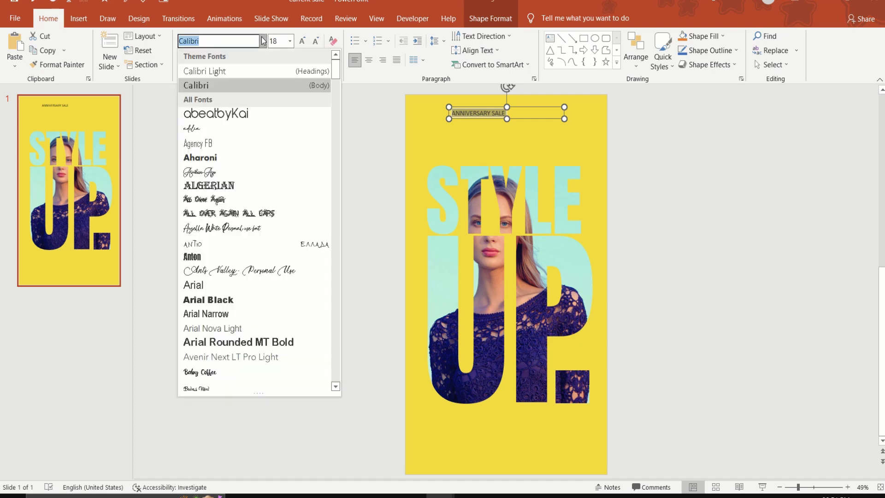
pyautogui.click(195, 257)
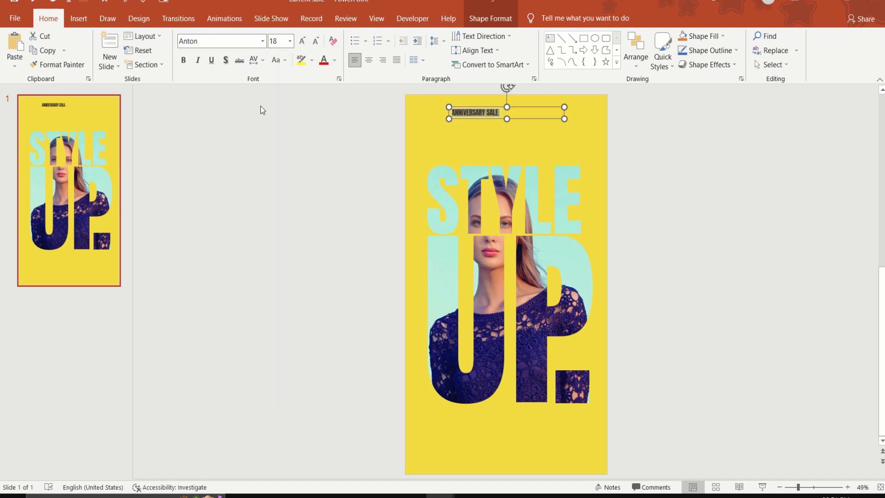
pyautogui.click(279, 41)
pyautogui.write('40')
pyautogui.press('Return')
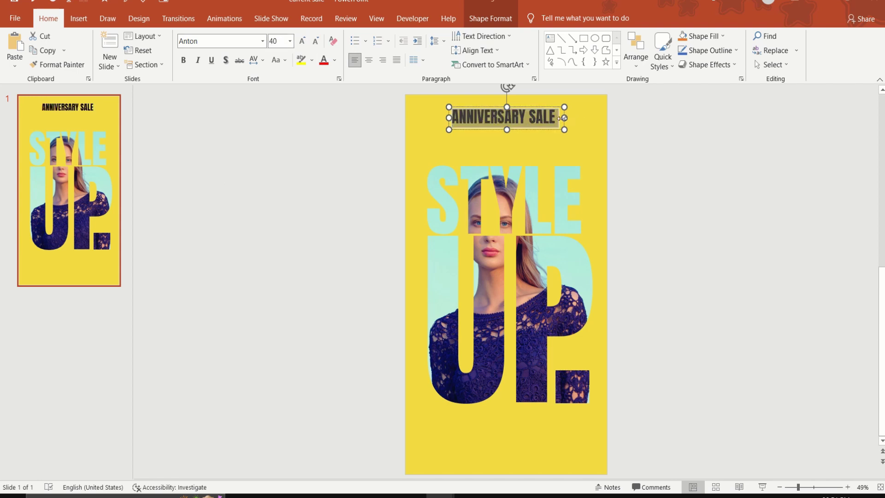
# Fit the heading onto one line, centre it on the slide, and draw a thin bar beneath.
pyautogui.moveTo(564, 118); pyautogui.dragTo(556, 117)
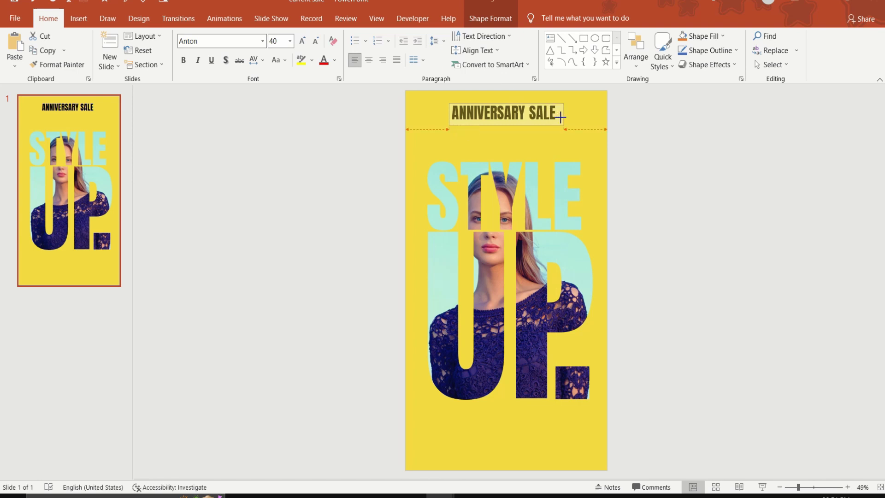
pyautogui.moveTo(559, 117); pyautogui.dragTo(559, 117)
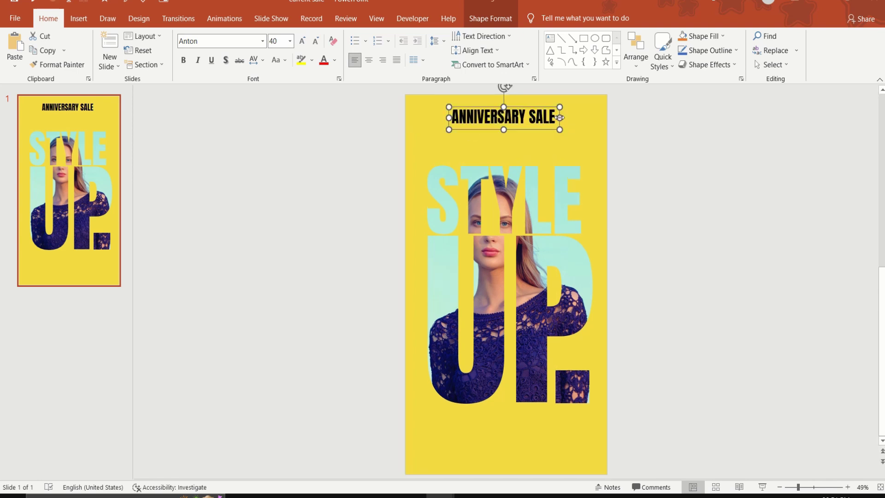
pyautogui.click(634, 57)
pyautogui.moveTo(649, 229)
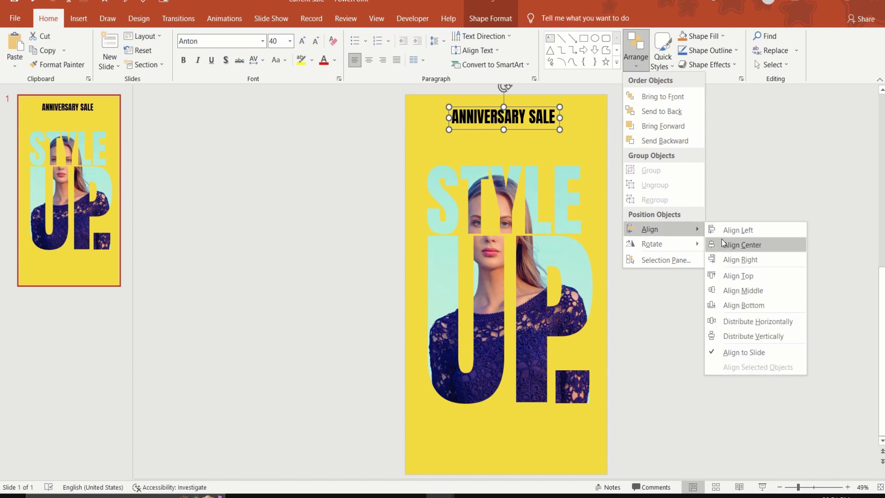
pyautogui.click(721, 240)
pyautogui.click(653, 186)
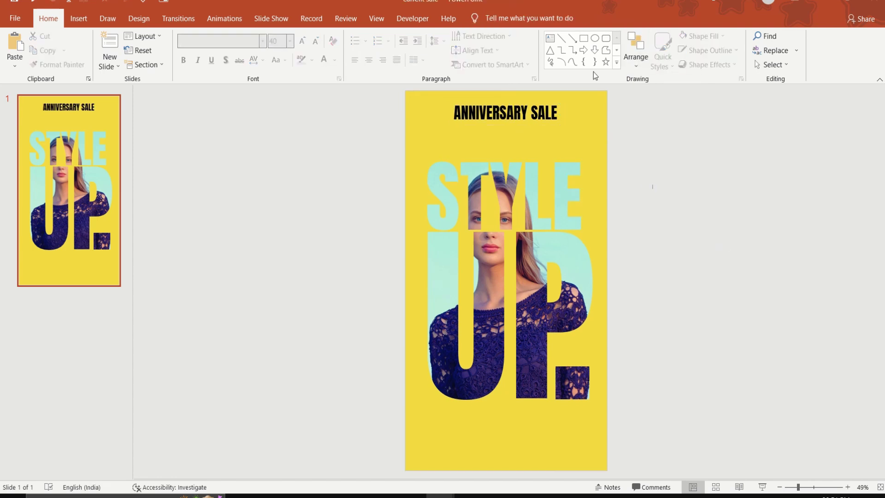
pyautogui.click(583, 39)
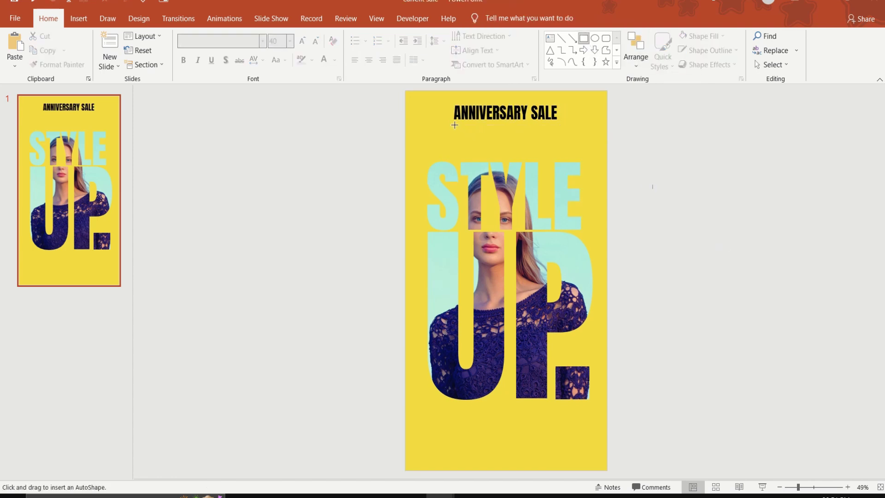
pyautogui.moveTo(451, 125); pyautogui.dragTo(555, 133)
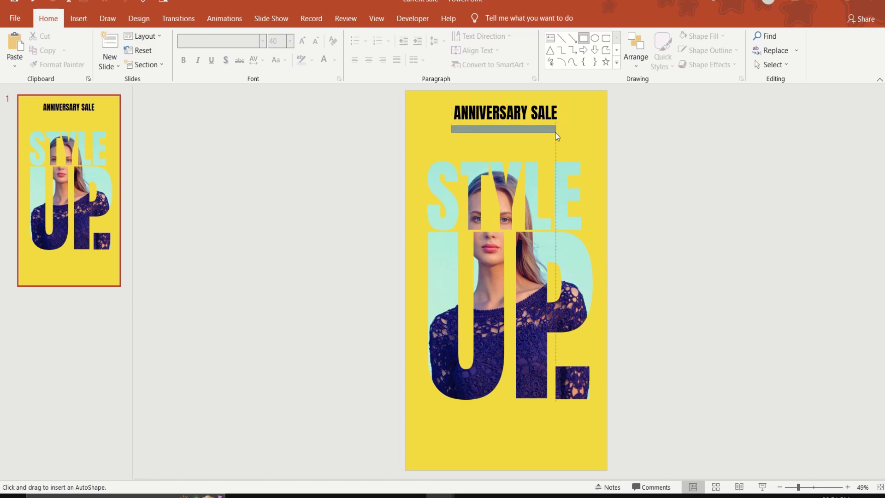
# Give the bar a white fill with no outline and make it slightly taller.
pyautogui.click(427, 51)
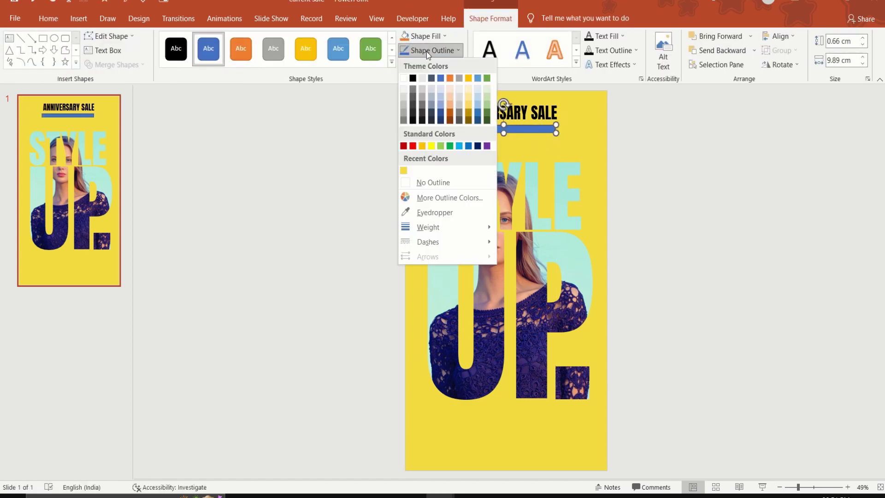
pyautogui.click(429, 181)
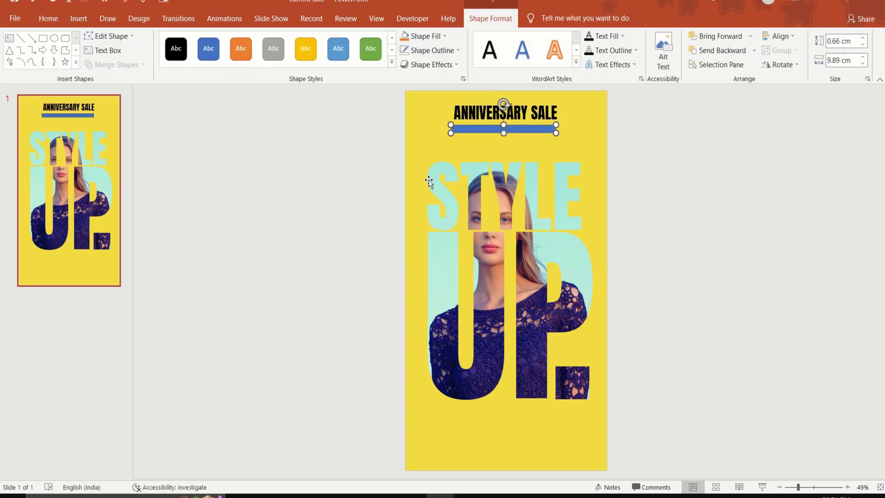
pyautogui.click(428, 38)
pyautogui.click(411, 60)
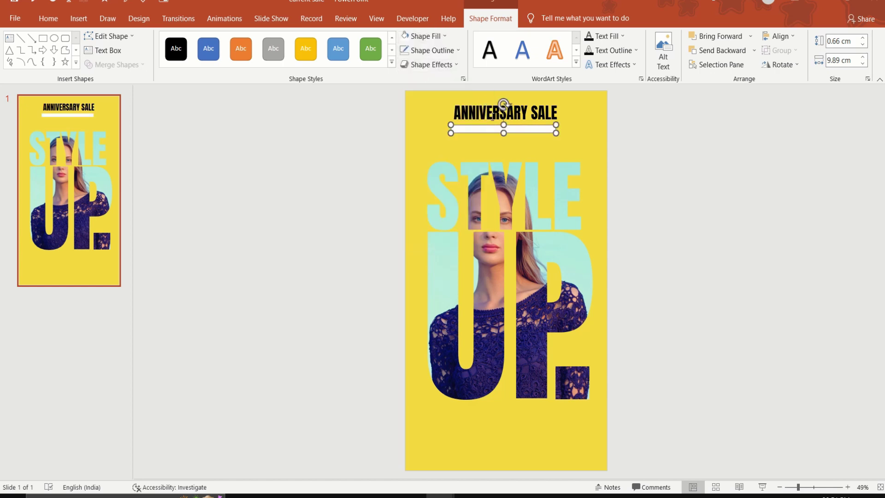
pyautogui.moveTo(503, 125); pyautogui.dragTo(502, 121)
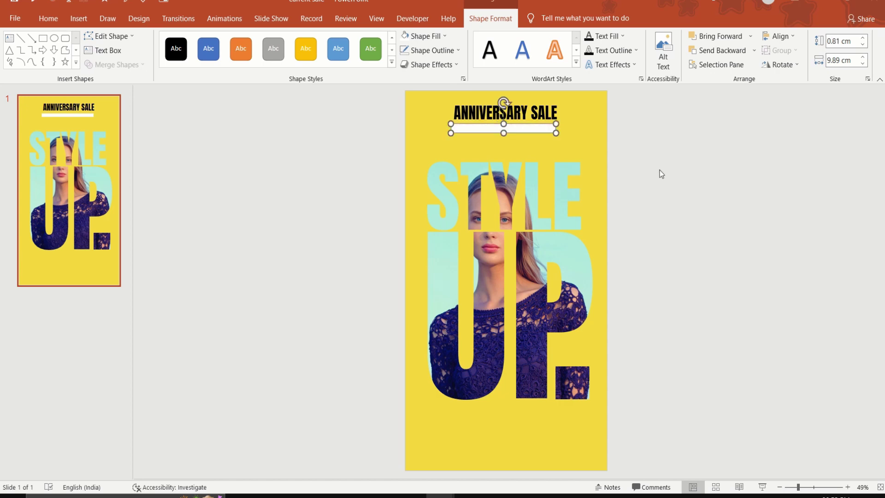
pyautogui.click(638, 118)
pyautogui.click(549, 38)
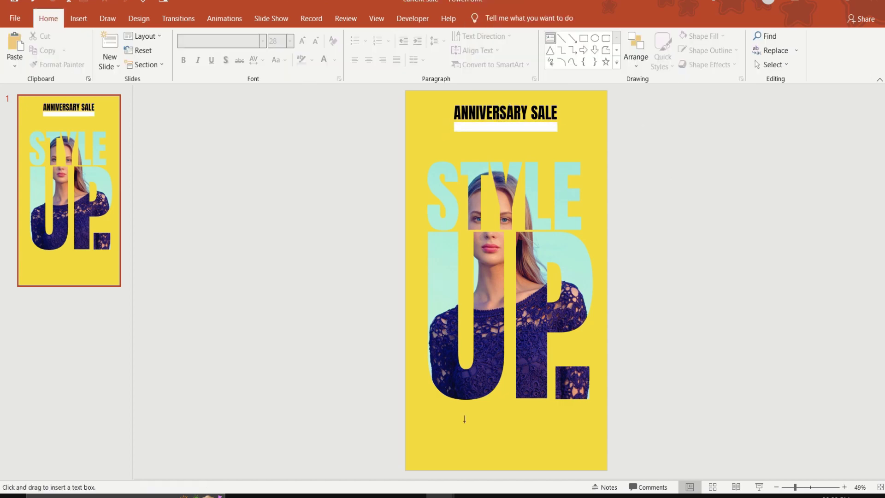
# Add the tagline 'New Arrivals on Sale Now' below UP. in Dubai Medium.
pyautogui.moveTo(441, 410); pyautogui.dragTo(580, 424)
pyautogui.write('New Arrival')
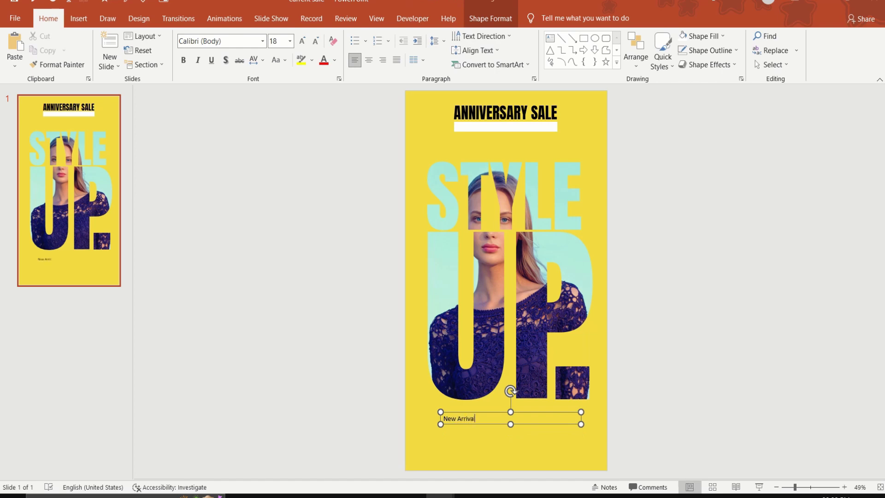
pyautogui.write('s on Sale N')
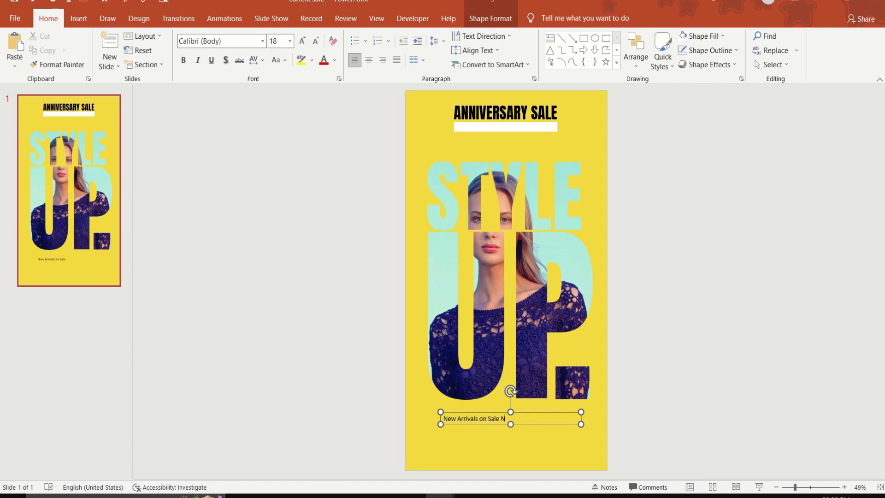
pyautogui.write('ow')
pyautogui.moveTo(441, 418); pyautogui.dragTo(514, 418)
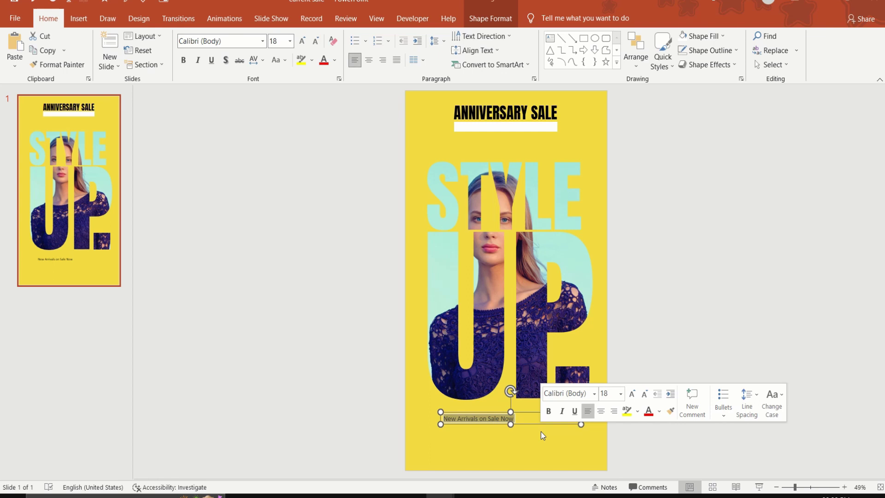
pyautogui.click(237, 41)
pyautogui.write('Dubai ')
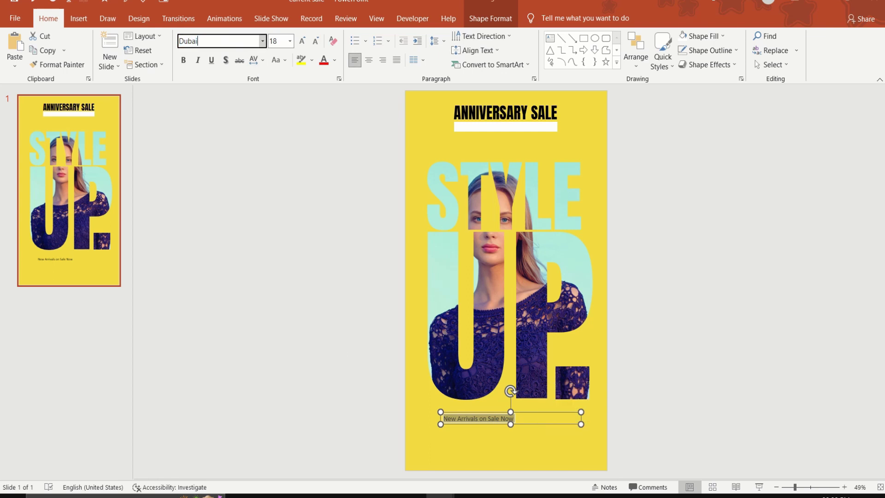
pyautogui.write('Medium')
pyautogui.press('Return')
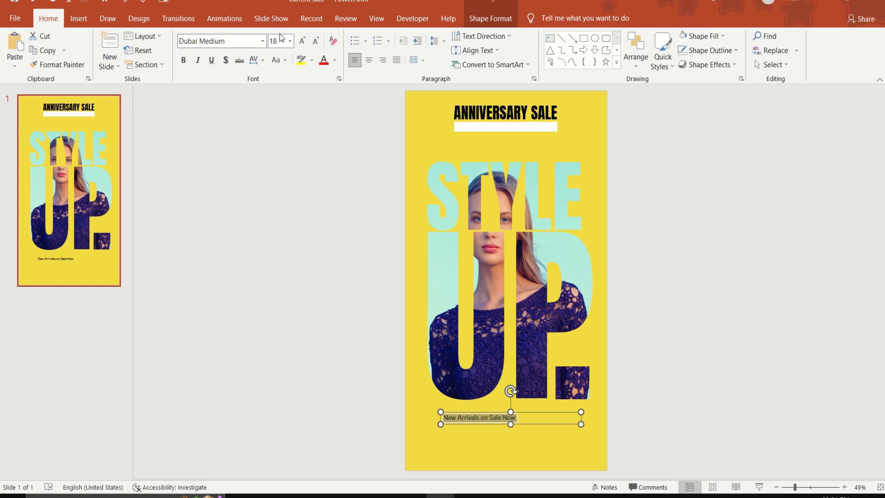
# Set the tagline to size 28, narrow its box, and duplicate it with Ctrl+D.
pyautogui.click(278, 40)
pyautogui.write('2')
pyautogui.press('Return')
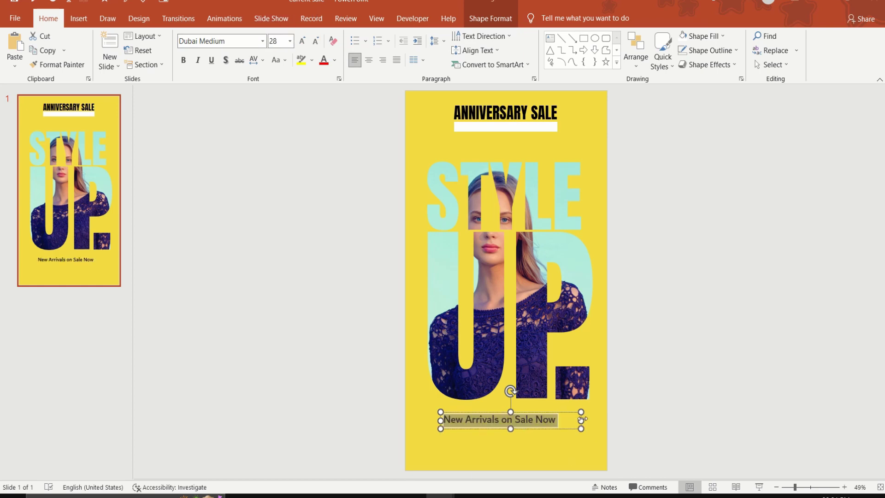
pyautogui.moveTo(581, 419); pyautogui.dragTo(551, 421)
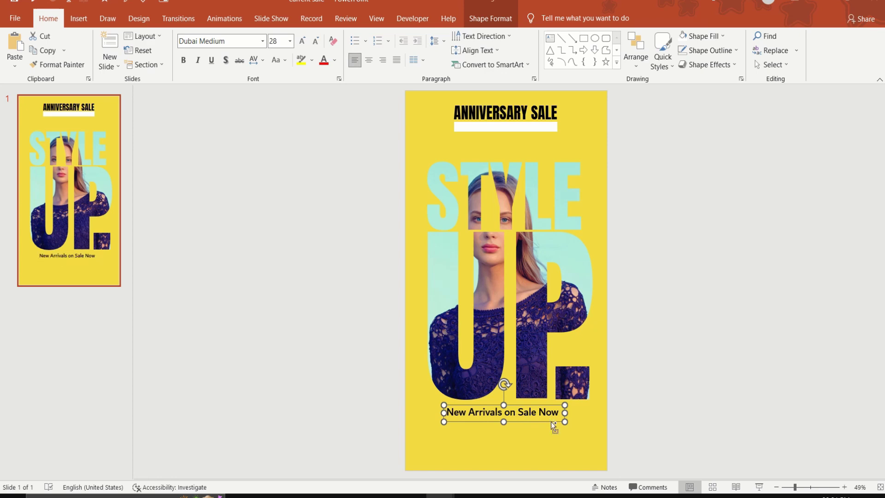
pyautogui.hotkey('ctrl', 'd')
# Move the duplicate under the tagline and change its text to 'Must-Haves'.
pyautogui.moveTo(551, 422); pyautogui.dragTo(547, 437)
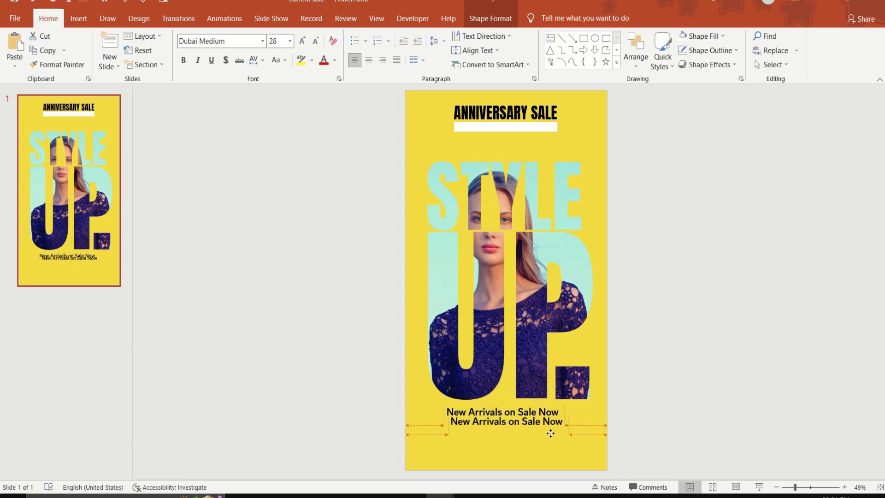
pyautogui.click(560, 425)
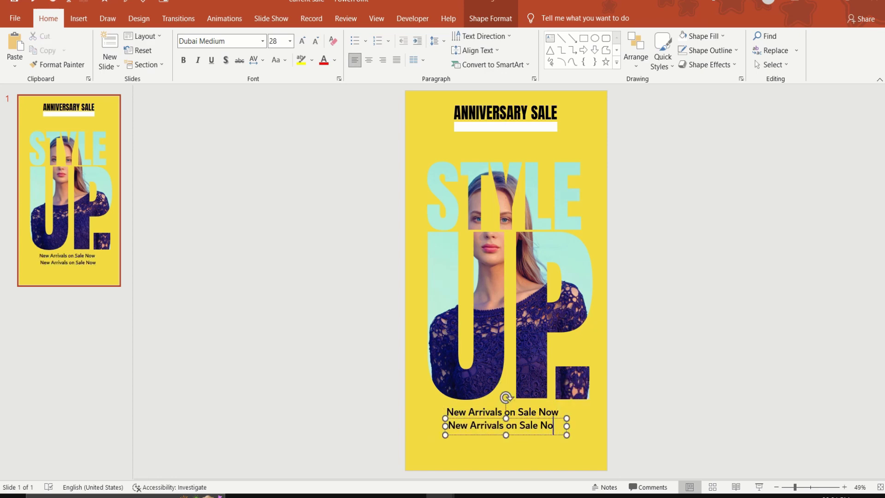
pyautogui.press('BackSpace')
pyautogui.press('BackSpace')
pyautogui.press('BackSpace')
pyautogui.press('BackSpace')
pyautogui.press('BackSpace')
pyautogui.press('BackSpace')
pyautogui.write('Must')
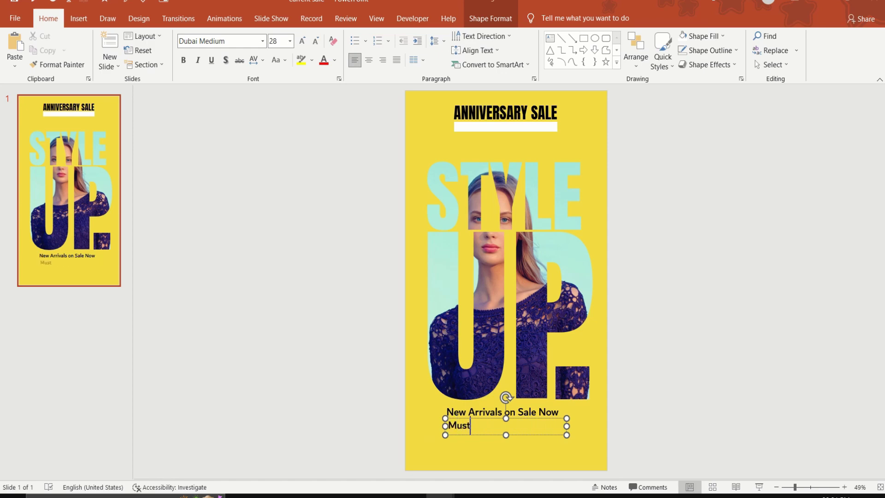
pyautogui.write('-Haves')
pyautogui.press('Escape')
# Set Must-Haves to Avenir Next LT Pro Light 24, fit its box, and centre it.
pyautogui.click(263, 41)
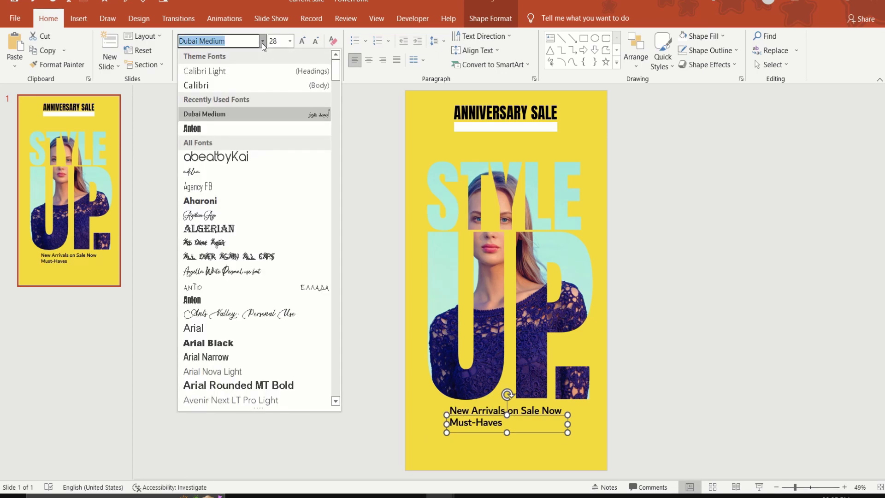
pyautogui.click(231, 397)
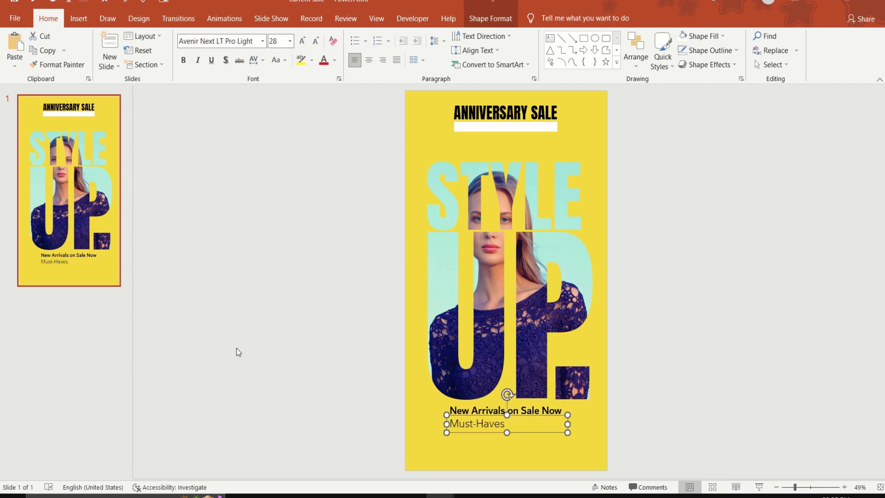
pyautogui.click(316, 42)
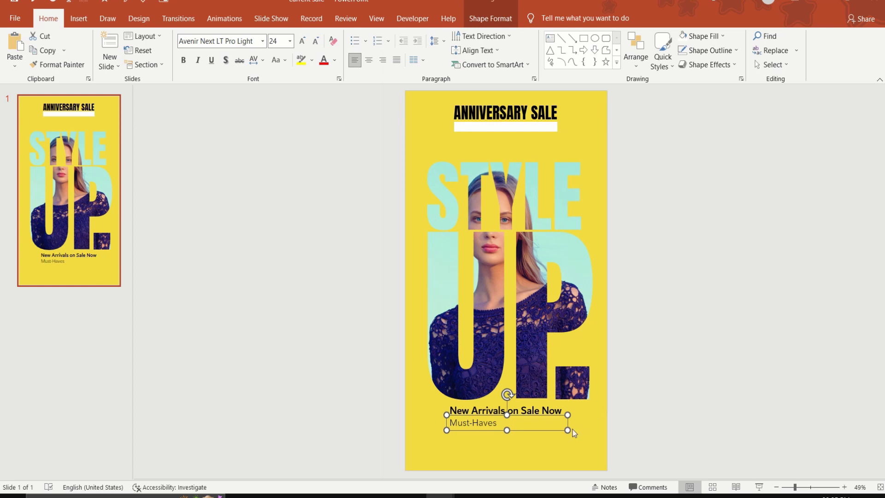
pyautogui.moveTo(568, 428); pyautogui.dragTo(501, 429)
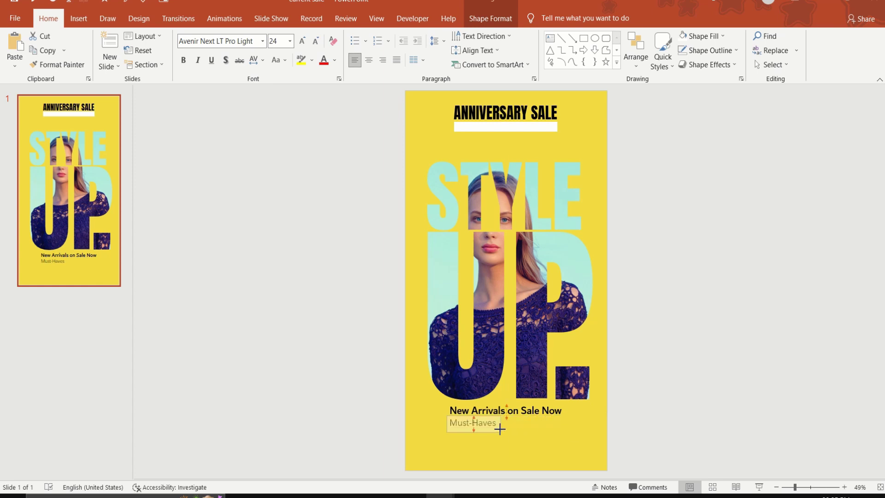
pyautogui.click(636, 51)
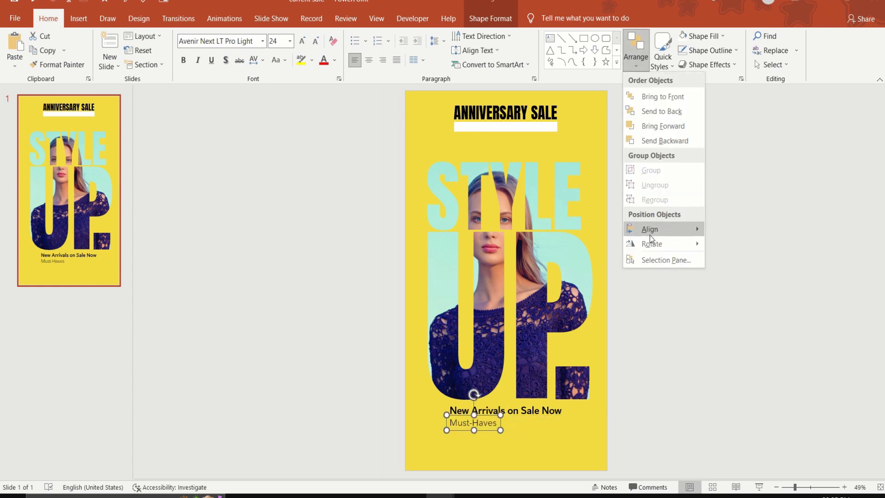
pyautogui.moveTo(650, 229)
pyautogui.click(738, 245)
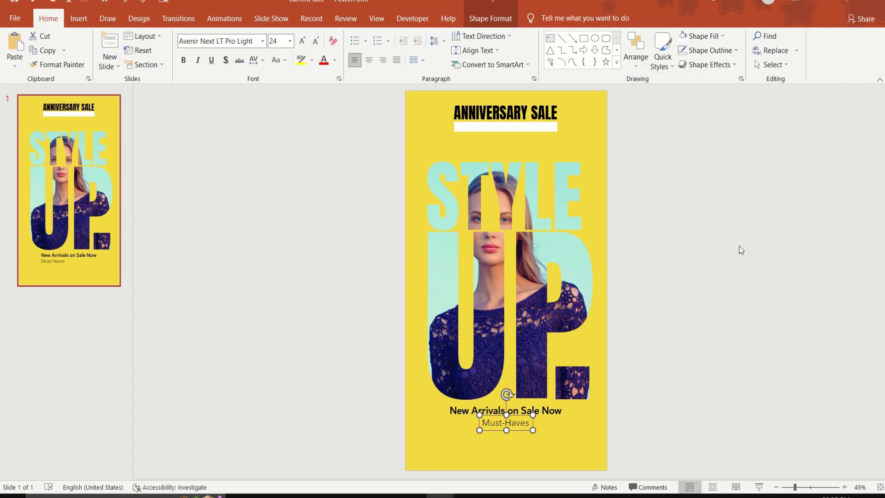
pyautogui.click(684, 389)
pyautogui.click(544, 104)
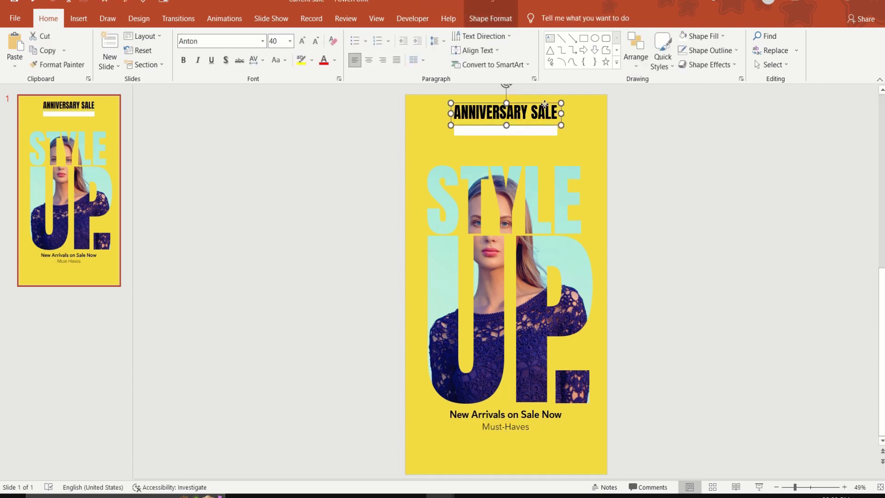
# Copy the heading to the bottom and retype it as 'SKIP THE SHIPPING-PICK UP YOUR ORDER IN STORE'.
pyautogui.moveTo(544, 105); pyautogui.dragTo(531, 436)
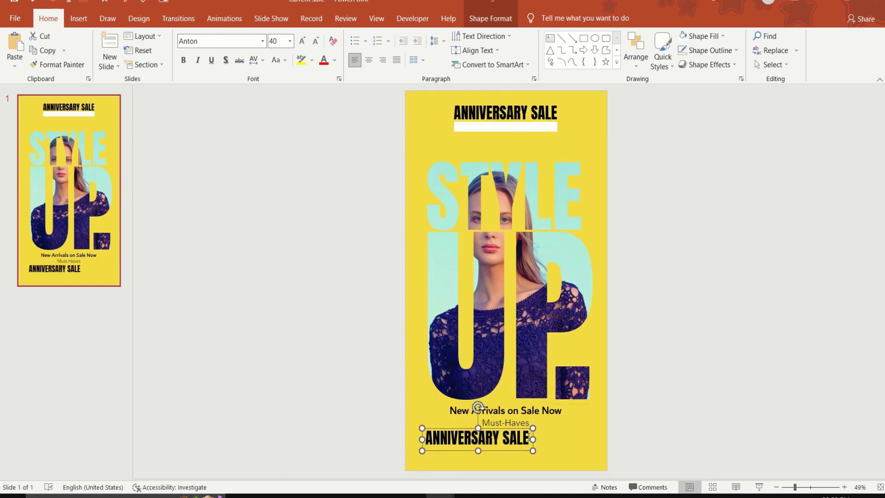
pyautogui.click(528, 437)
pyautogui.press('BackSpace')
pyautogui.press('BackSpace')
pyautogui.press('BackSpace')
pyautogui.press('BackSpace')
pyautogui.press('BackSpace')
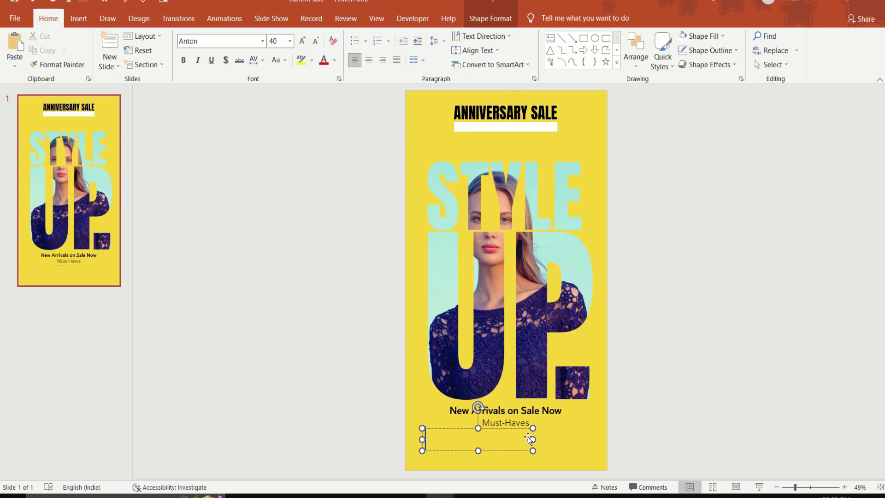
pyautogui.write('SKIP THE')
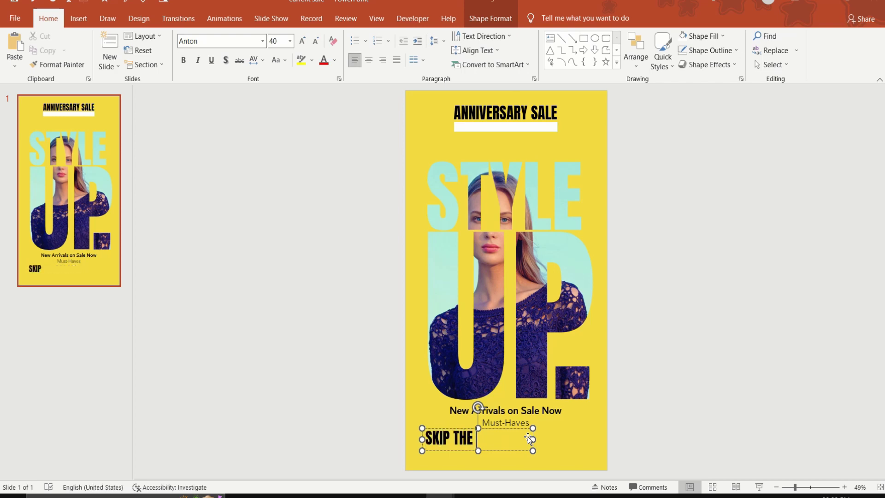
pyautogui.write(' SHIPPING')
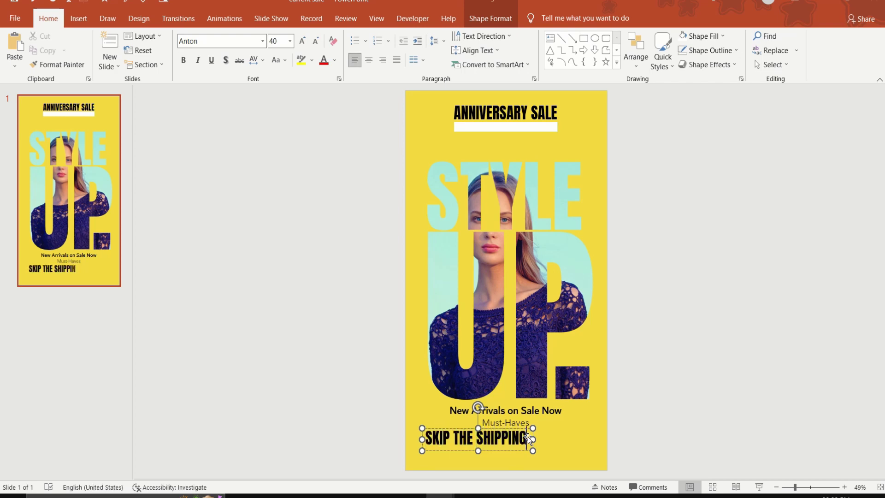
pyautogui.write('-PI')
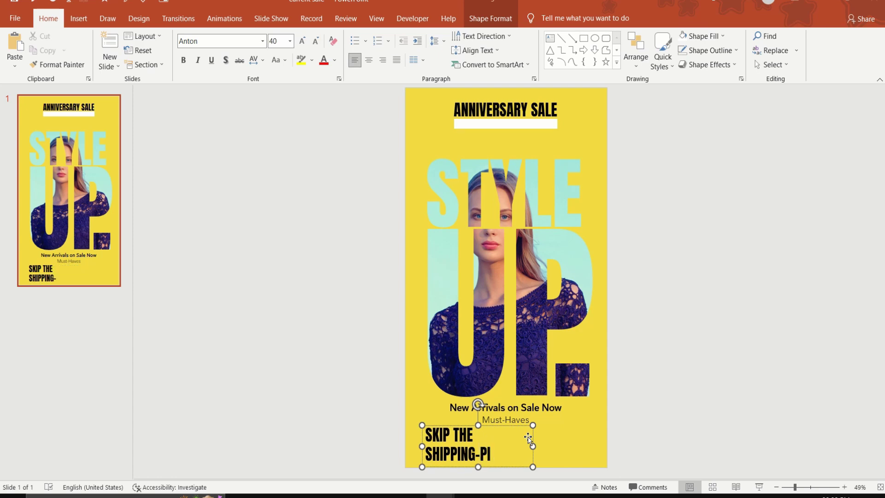
pyautogui.write('CK UP ')
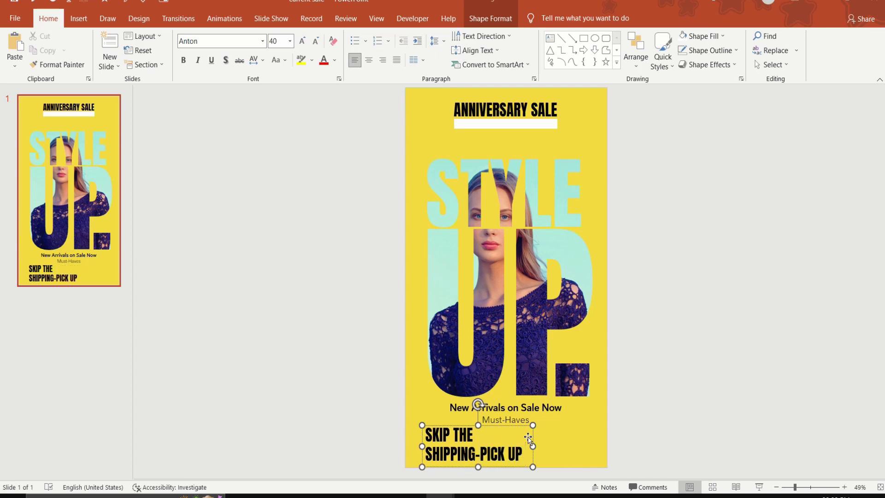
pyautogui.write('YOUR OR')
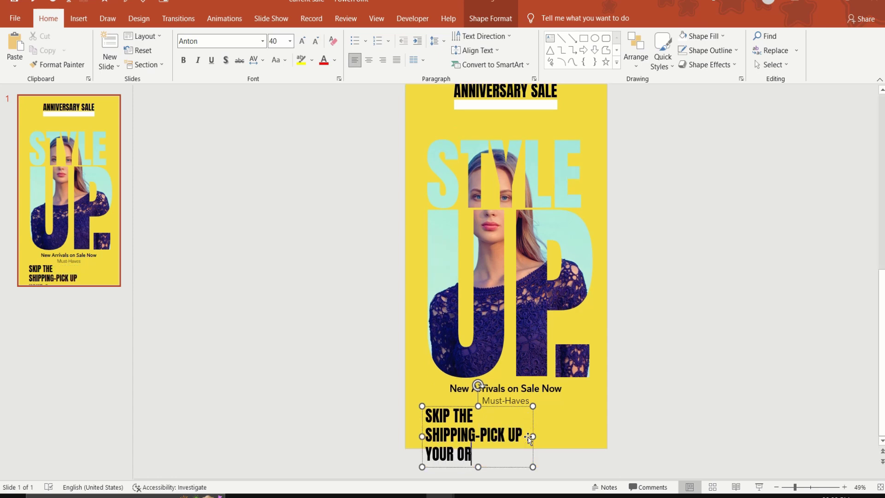
pyautogui.write('DER IN ')
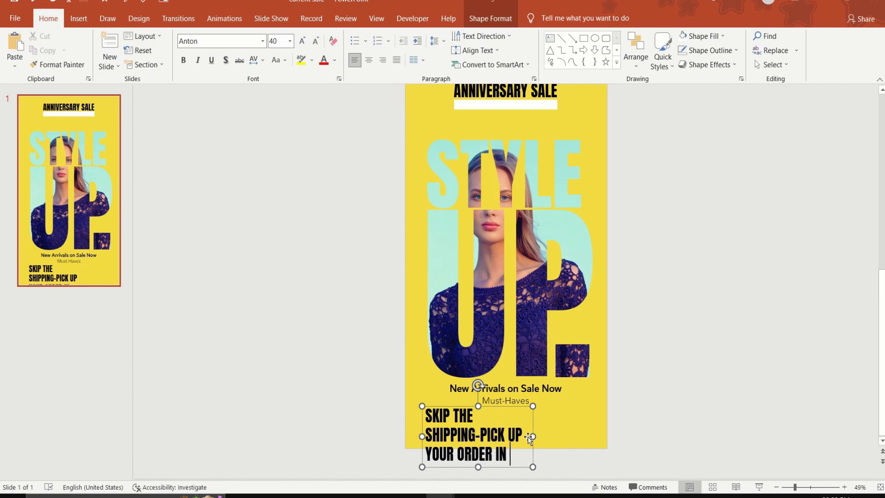
pyautogui.write('STORE')
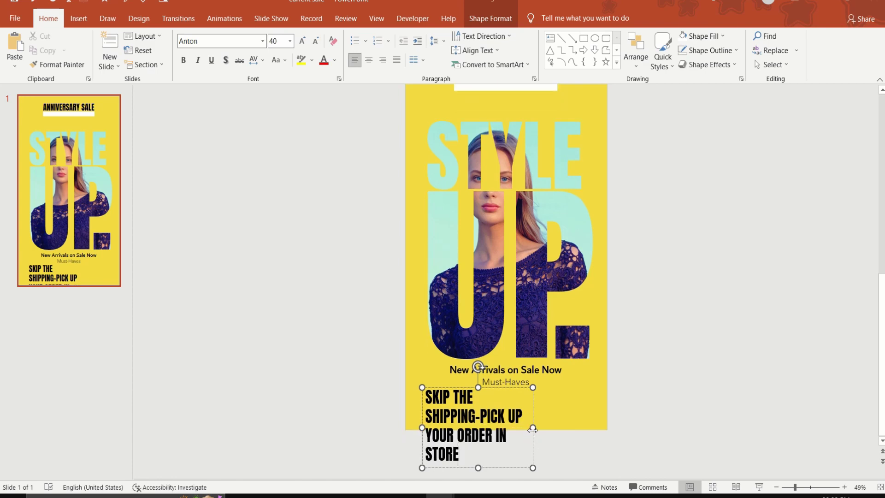
pyautogui.press('Escape')
pyautogui.moveTo(541, 428); pyautogui.dragTo(599, 427)
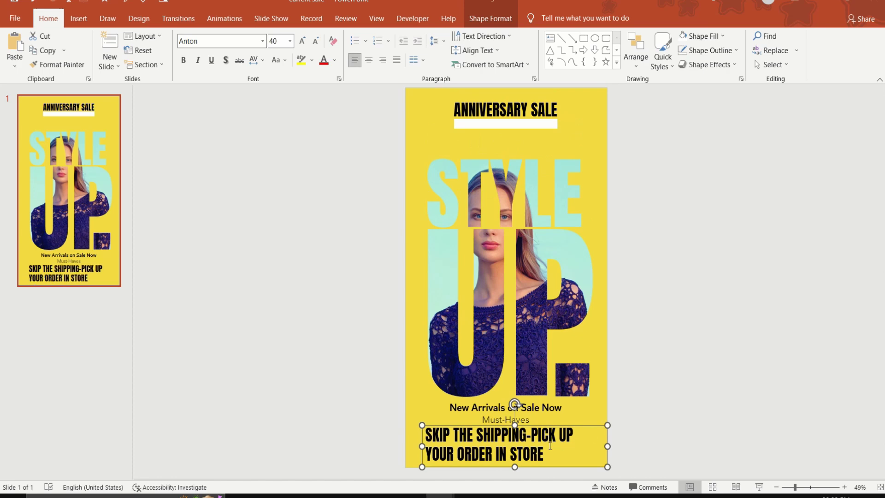
pyautogui.click(542, 446)
pyautogui.moveTo(542, 447); pyautogui.dragTo(402, 424)
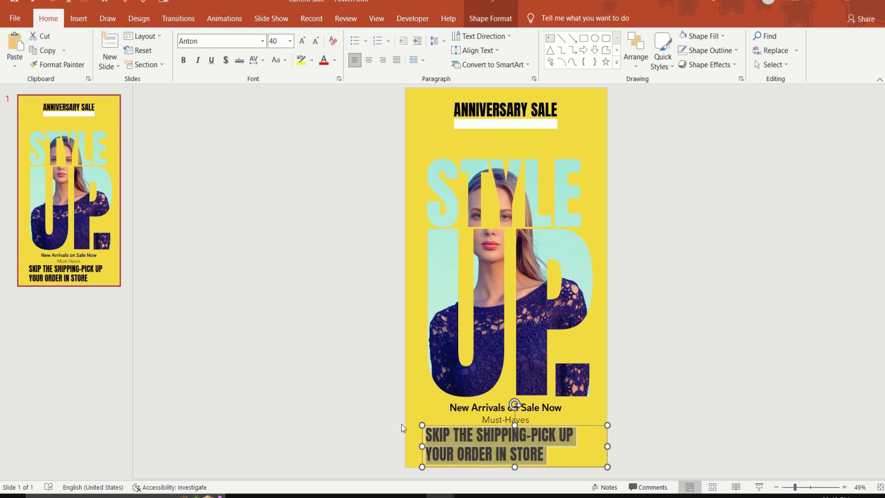
# Make the footer text white at size 28.
pyautogui.click(278, 41)
pyautogui.write('28')
pyautogui.press('Return')
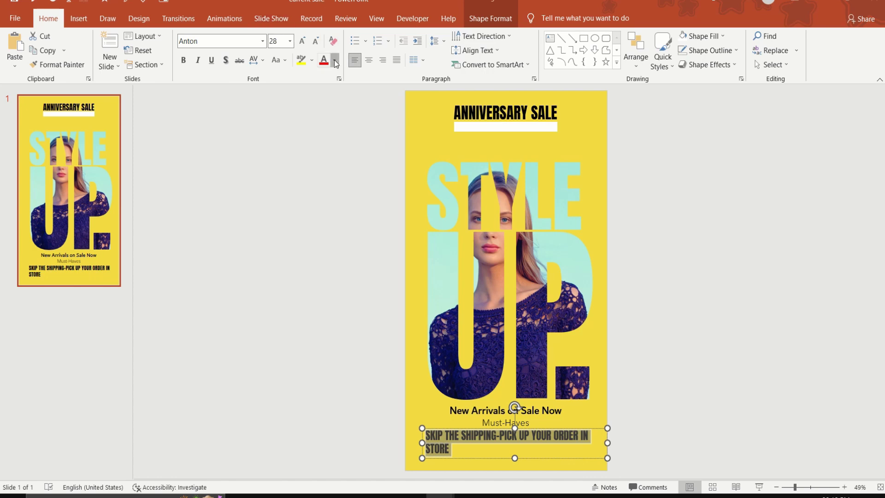
pyautogui.click(336, 64)
pyautogui.click(322, 89)
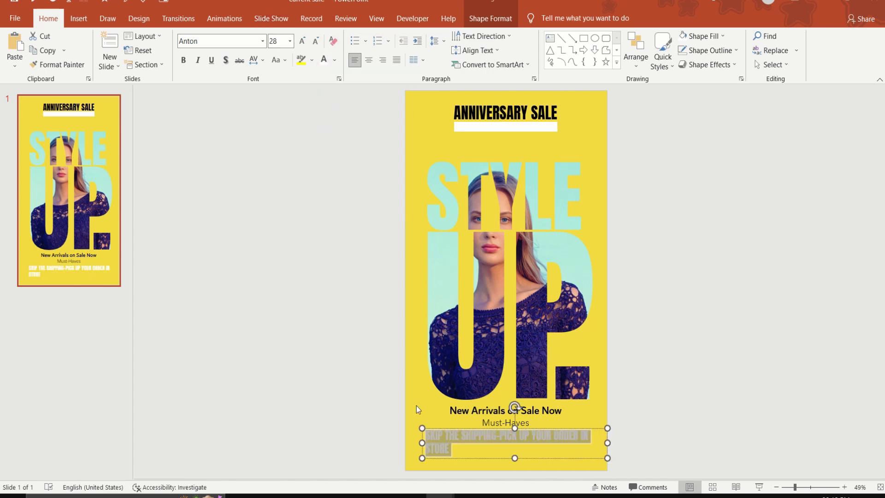
# Widen the footer to one line, centre it, and move it to the bottom edge.
pyautogui.moveTo(422, 442); pyautogui.dragTo(411, 442)
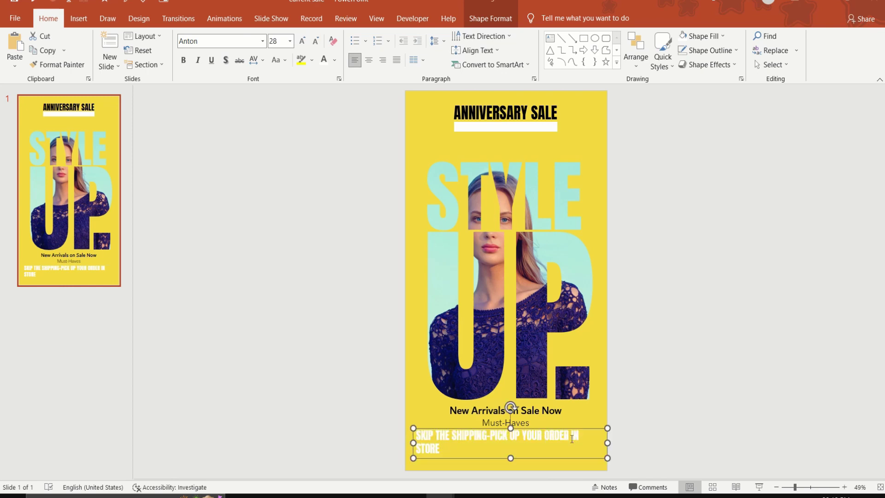
pyautogui.moveTo(607, 442); pyautogui.dragTo(609, 442)
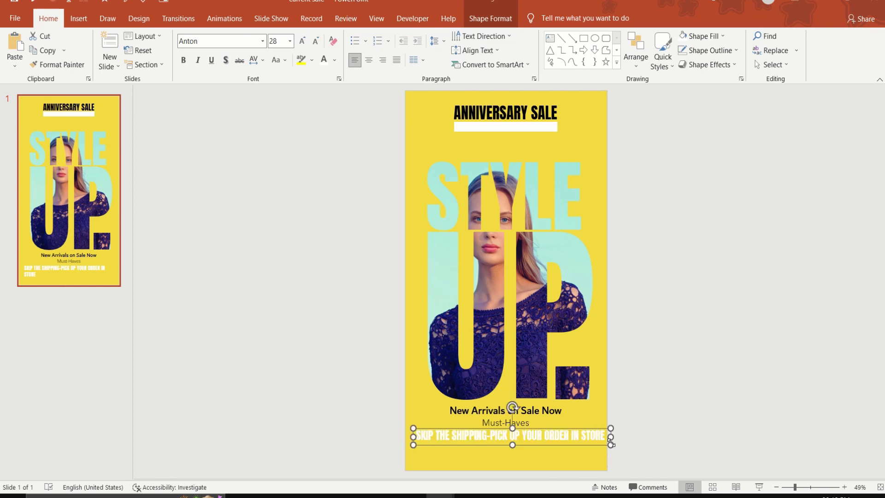
pyautogui.click(638, 65)
pyautogui.moveTo(649, 229)
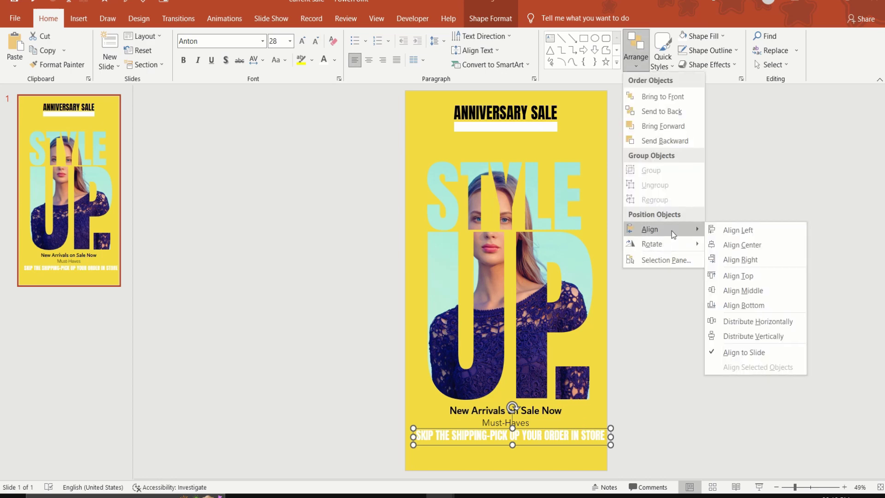
pyautogui.click(717, 245)
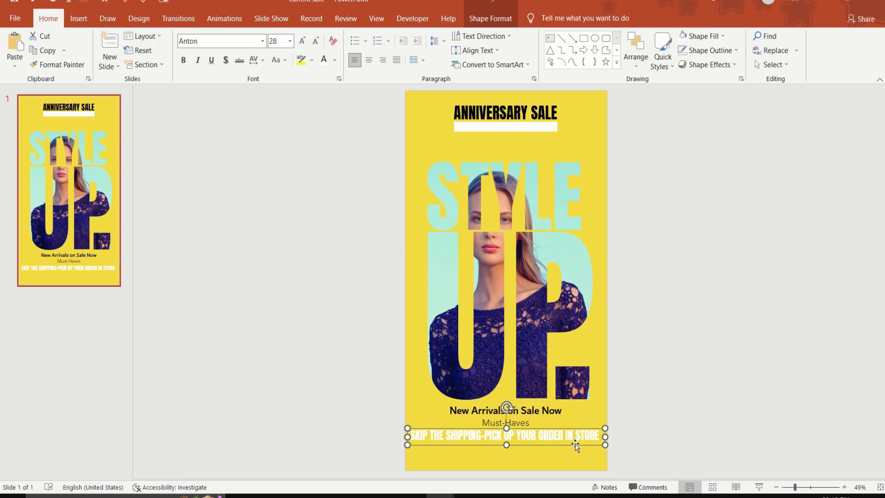
pyautogui.moveTo(577, 445); pyautogui.dragTo(581, 462)
# Run the slide show with F5 to preview the finished sale poster.
pyautogui.press('F5')
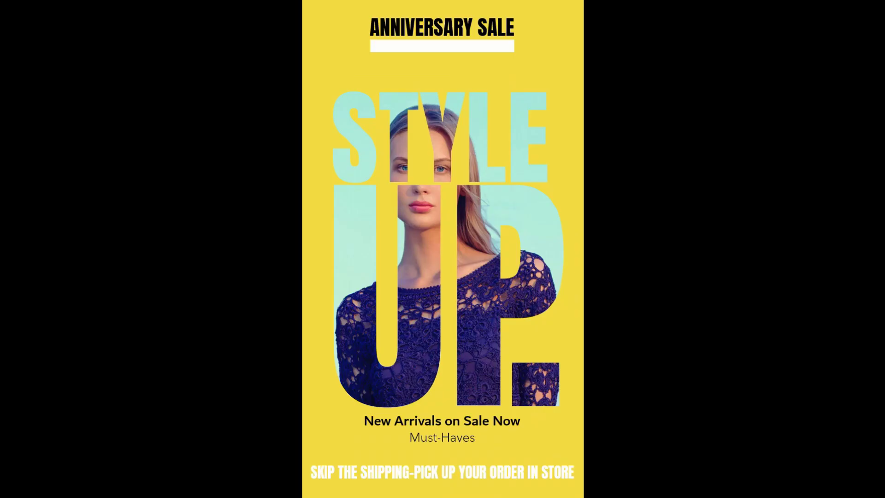